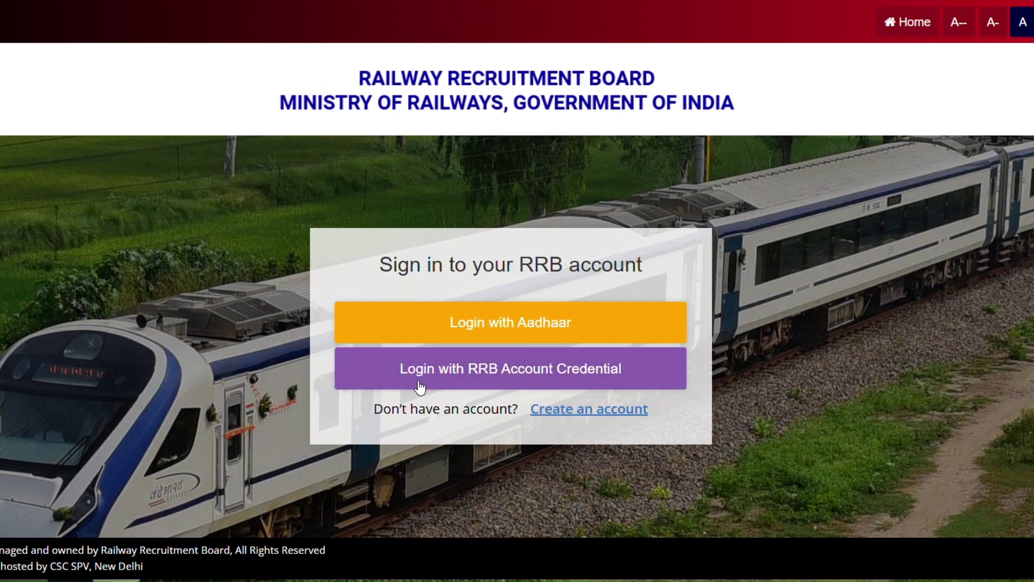
# Step: Choose Aadhaar sign-in and tick the UIDAI KYC consent box
pyautogui.click(447, 385)
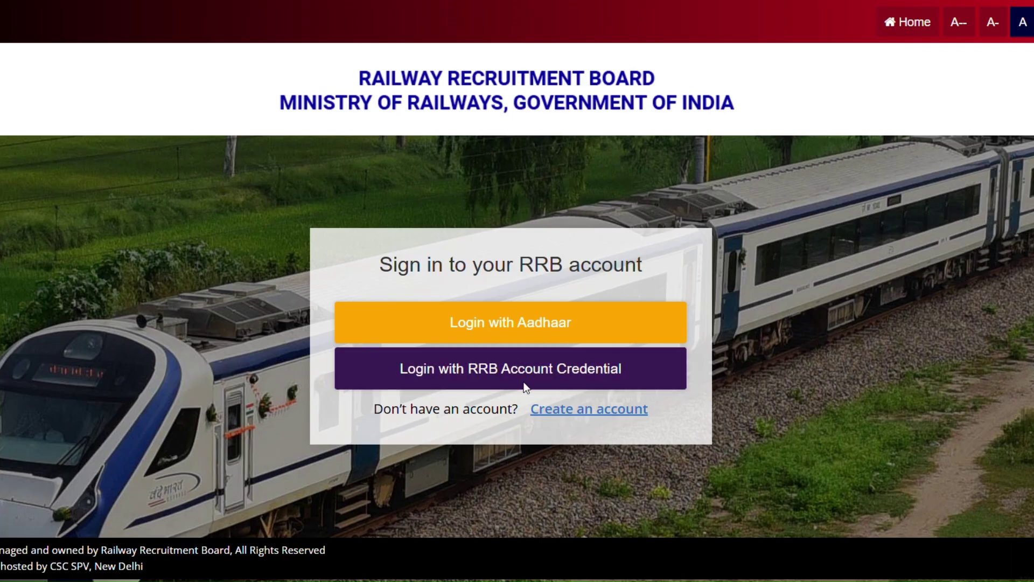
pyautogui.click(529, 330)
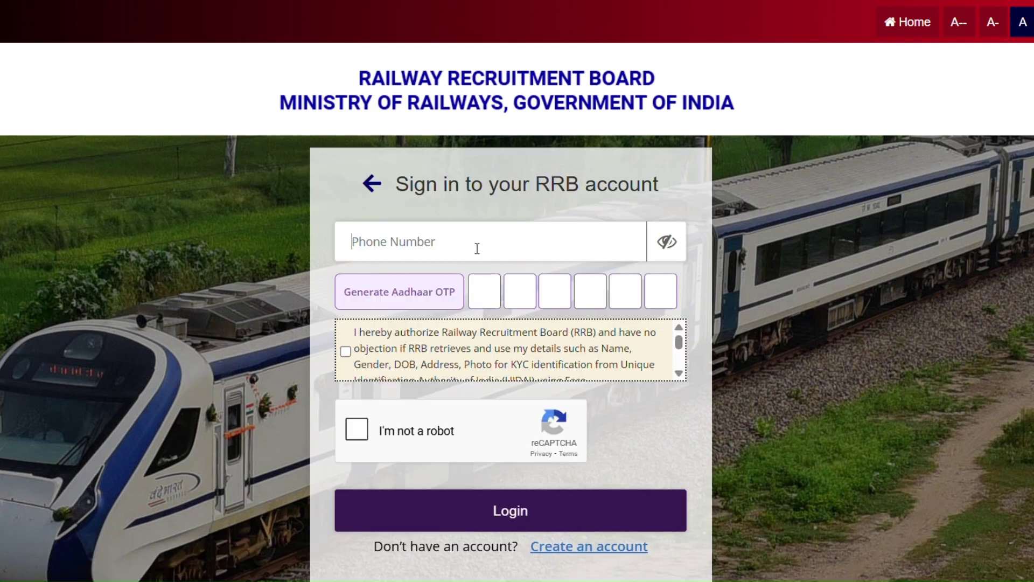
pyautogui.click(345, 351)
# Step: Start a new account and dismiss the note that 2024/2025 CEN registrants needn't re-register
pyautogui.click(534, 546)
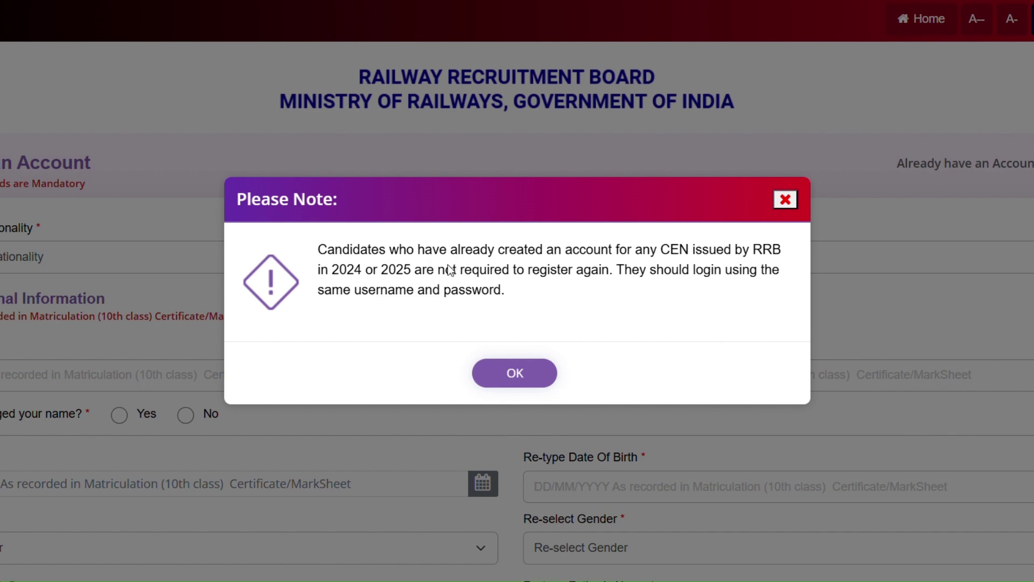
pyautogui.moveTo(413, 269); pyautogui.dragTo(613, 286)
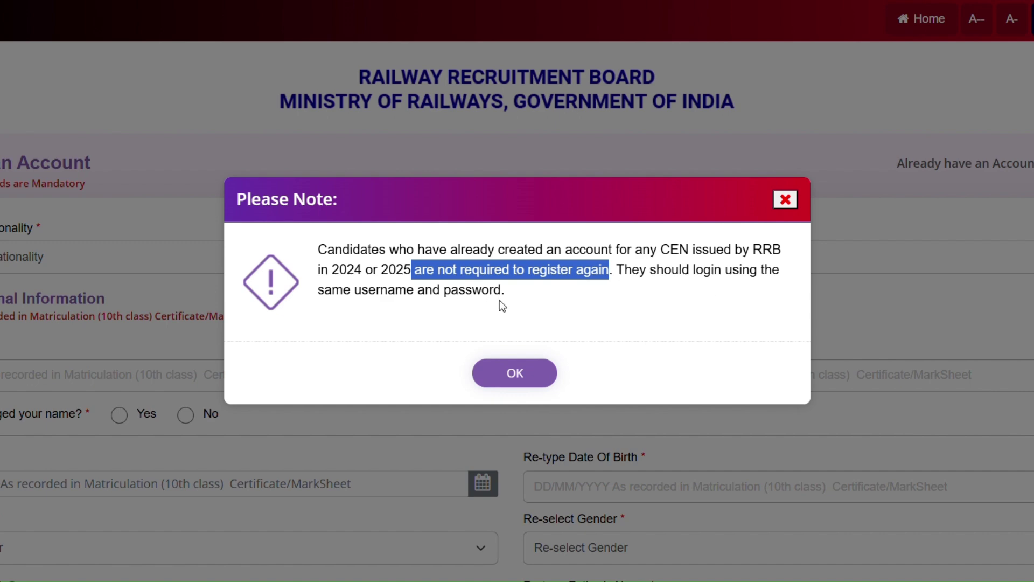
pyautogui.click(495, 372)
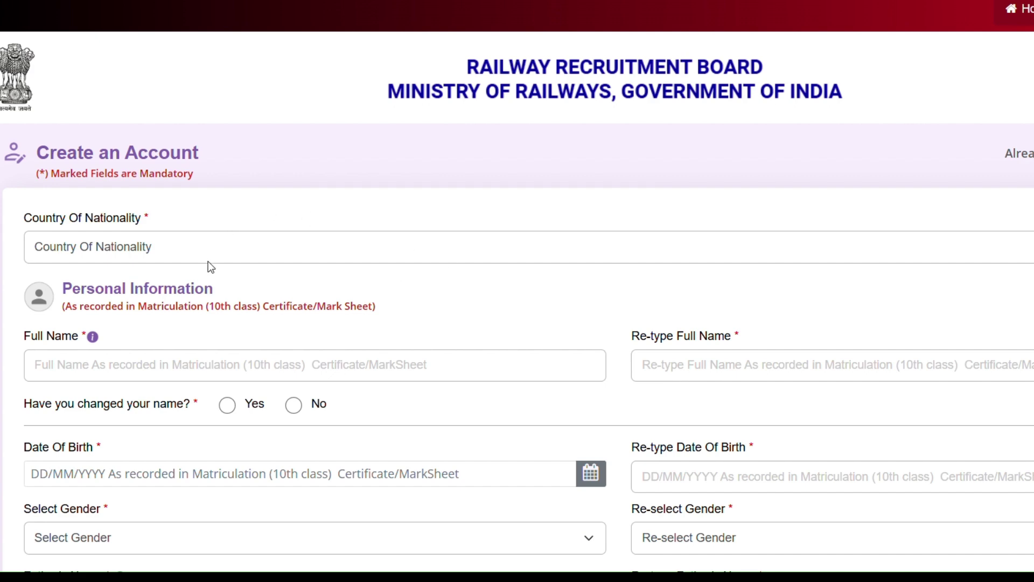
# Step: Step through the name, date of birth, gender, parents' names and e-mail fields, answering No to name change
pyautogui.click(171, 358)
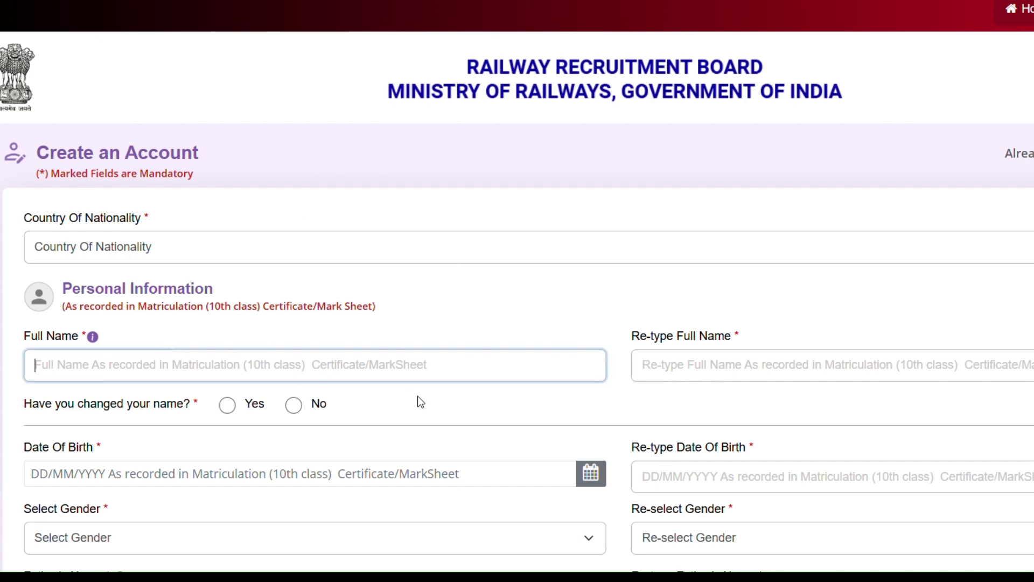
pyautogui.scroll(-2, 418, 401)
pyautogui.click(293, 293)
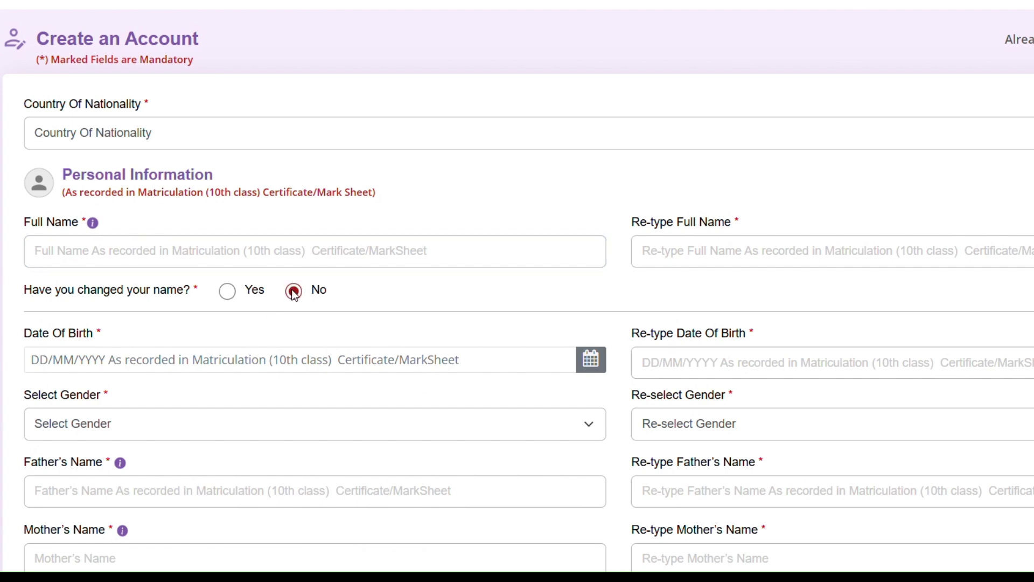
pyautogui.click(272, 361)
pyautogui.click(683, 362)
pyautogui.scroll(-2, 536, 383)
pyautogui.click(400, 274)
pyautogui.click(376, 280)
pyautogui.click(325, 339)
pyautogui.click(294, 409)
pyautogui.scroll(-2, 295, 409)
pyautogui.click(273, 388)
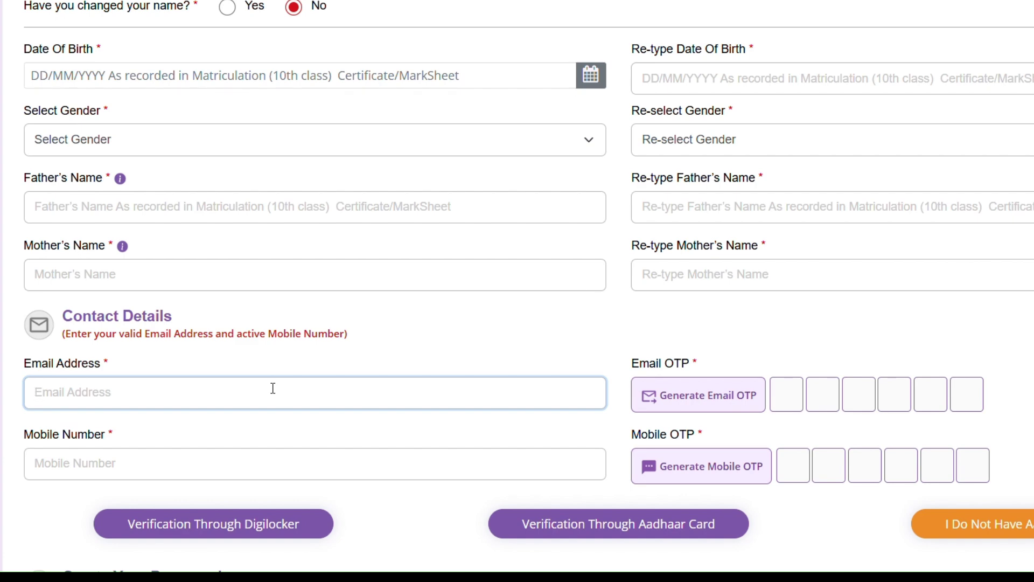
# Step: Try Verification Through Aadhaar Card, then return to the top of the form
pyautogui.click(249, 443)
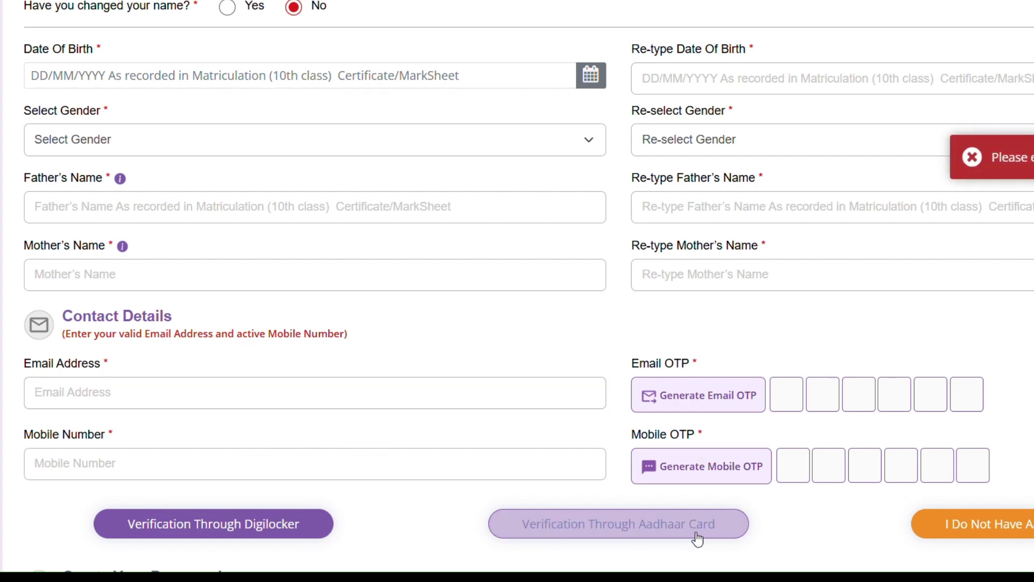
pyautogui.scroll(-1, 656, 533)
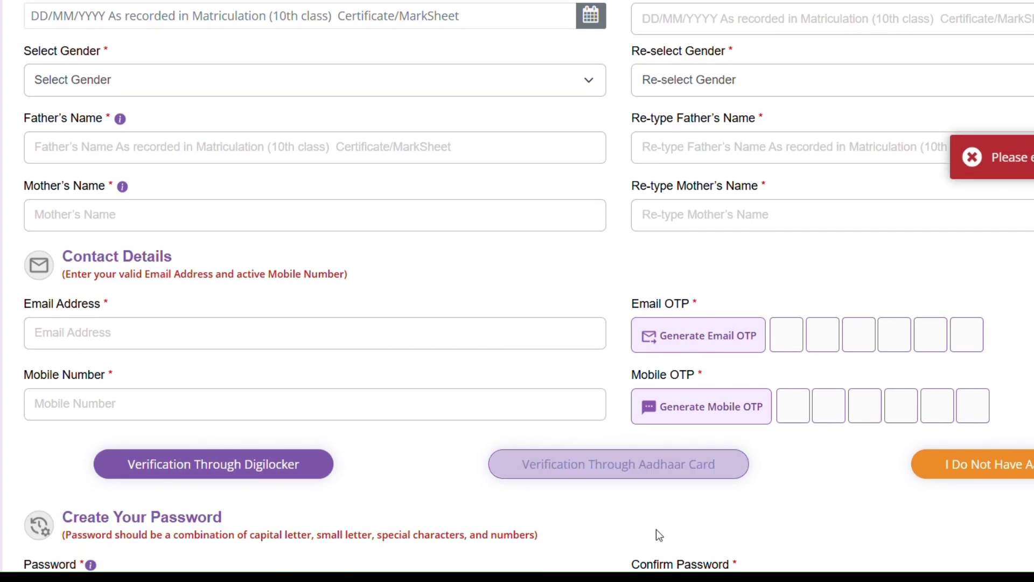
pyautogui.scroll(-4, 656, 529)
pyautogui.scroll(-2, 370, 474)
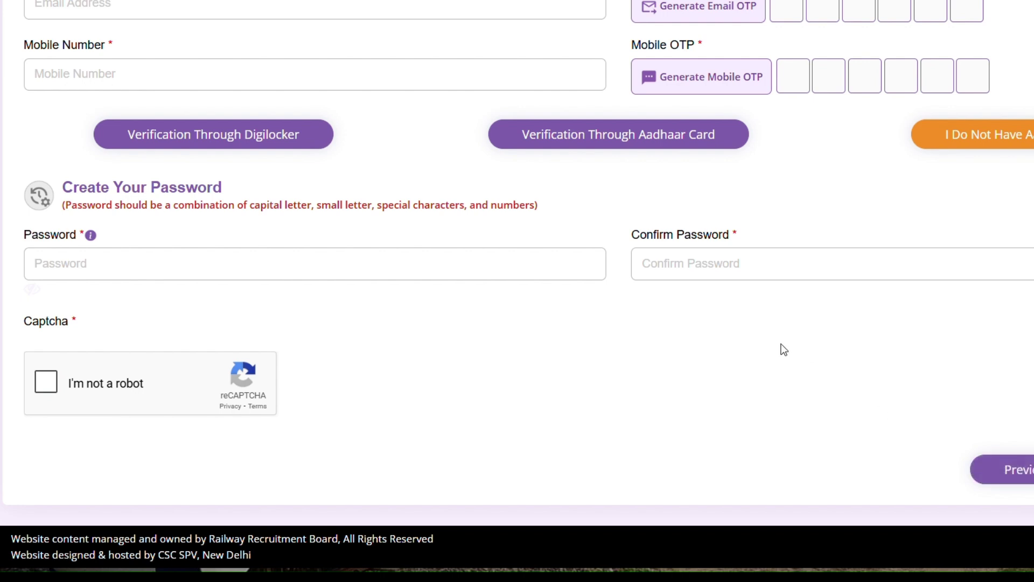
pyautogui.scroll(10, 362, 15)
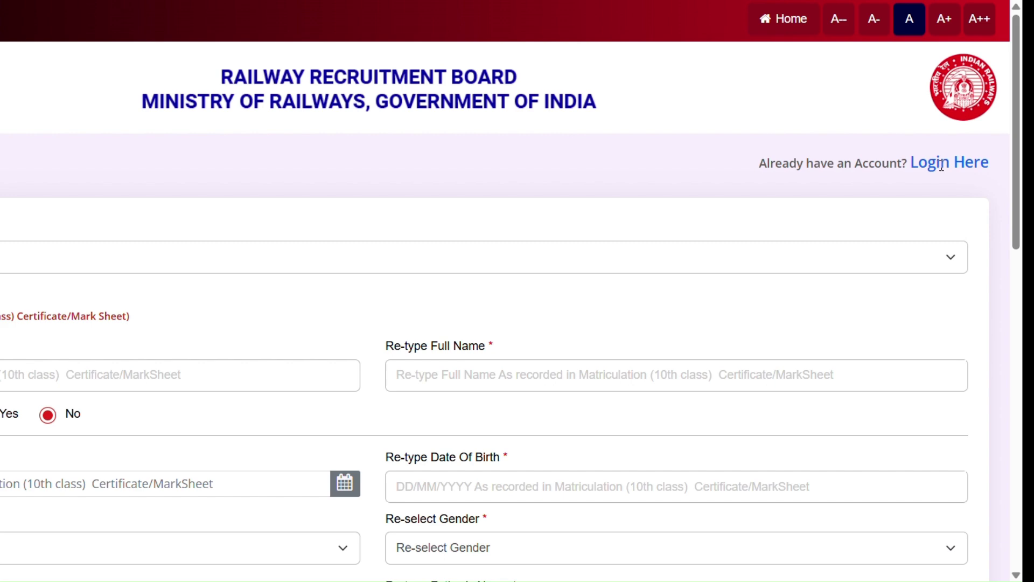
# Step: Switch to Aadhaar login as an existing user and request an Aadhaar OTP on the phone
pyautogui.click(960, 163)
pyautogui.click(575, 308)
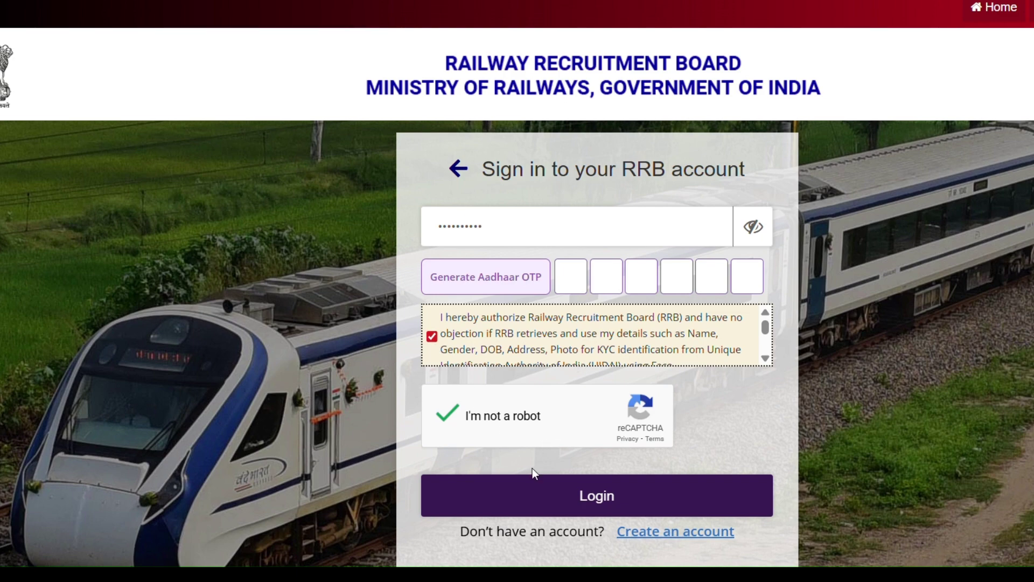
pyautogui.click(528, 488)
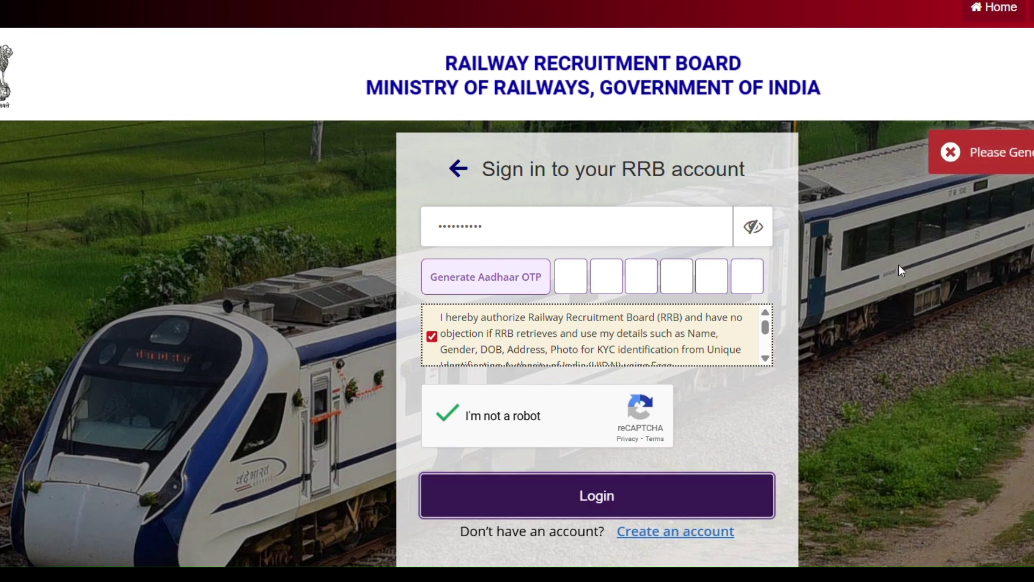
pyautogui.click(526, 287)
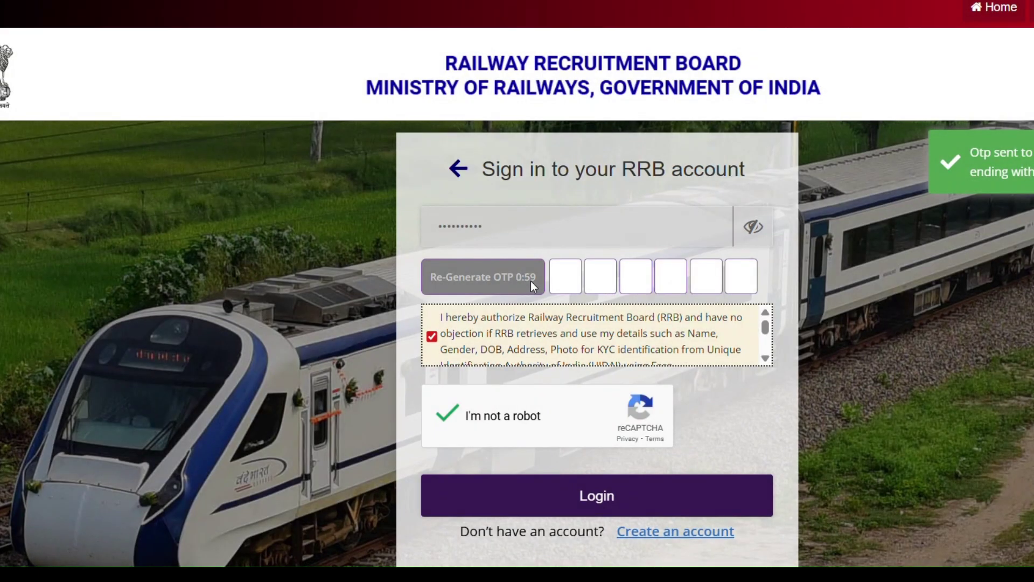
# Step: Enter the received six-digit Aadhaar OTP and sign in
pyautogui.click(570, 276)
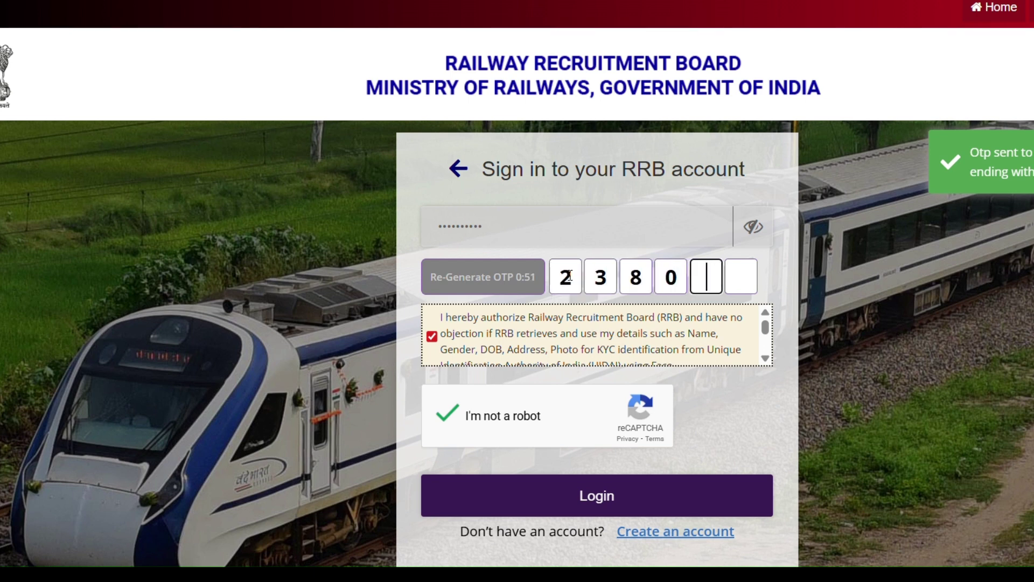
pyautogui.click(536, 488)
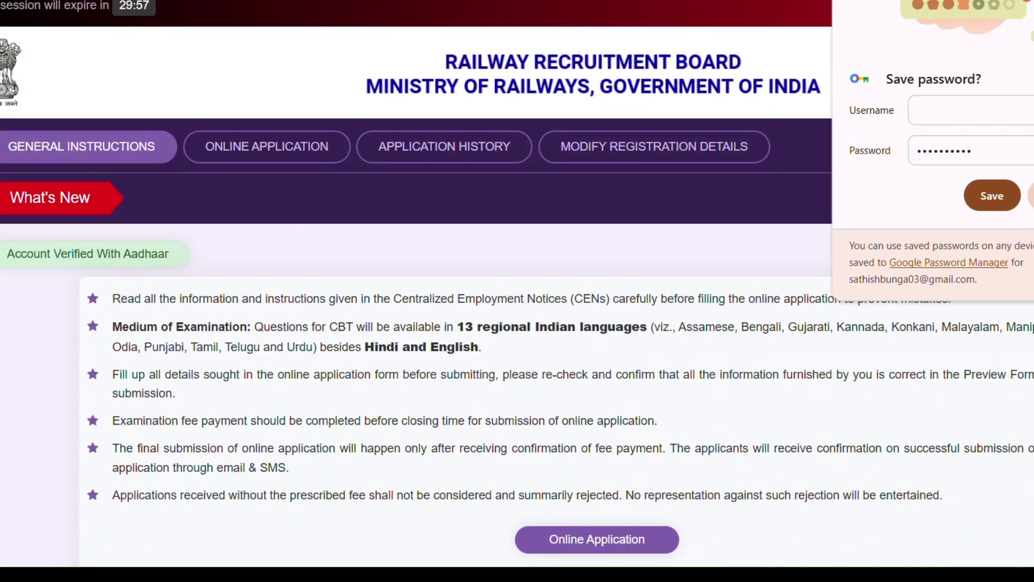
# Step: Open the Online Application for CEN 09/2025
pyautogui.scroll(-1, 685, 322)
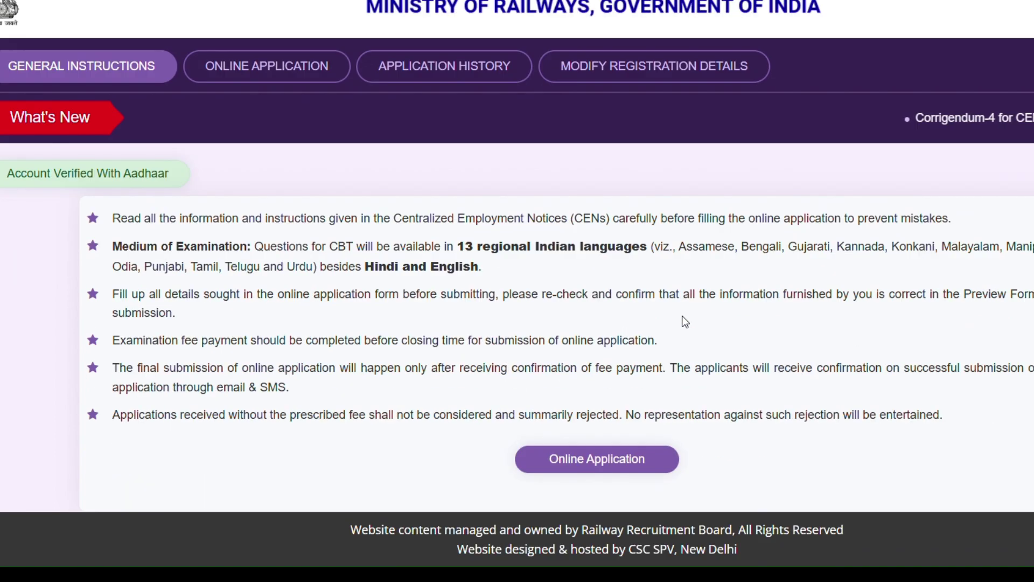
pyautogui.click(563, 459)
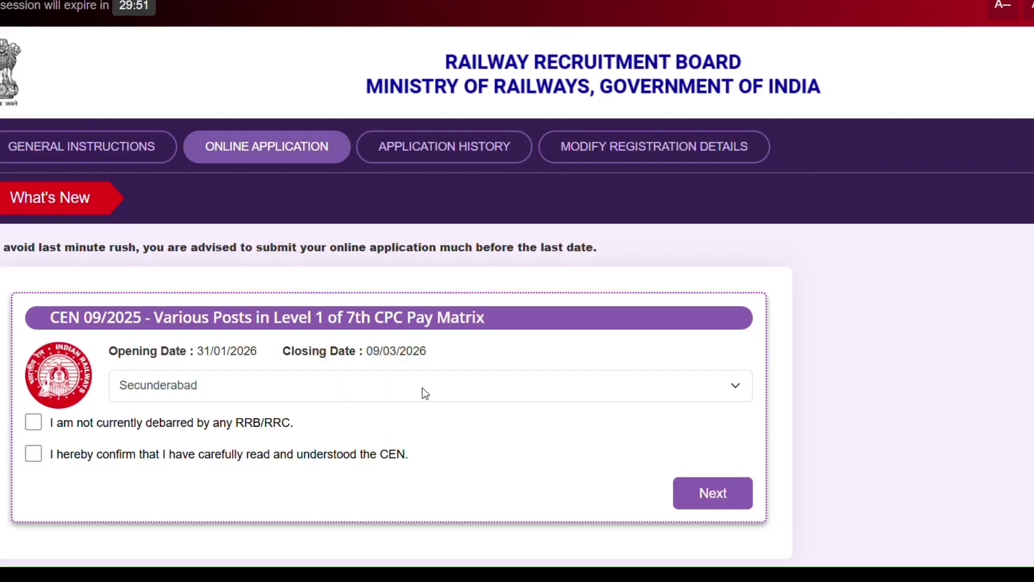
# Step: Keep Secunderabad as the RRB, tick the not-debarred and read-the-CEN declarations, and proceed
pyautogui.click(158, 391)
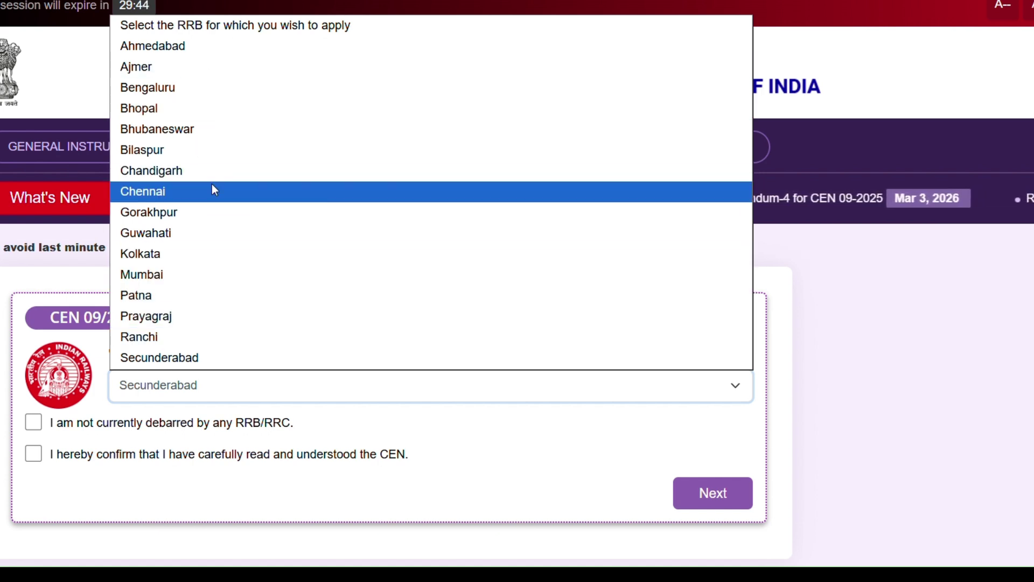
pyautogui.click(193, 360)
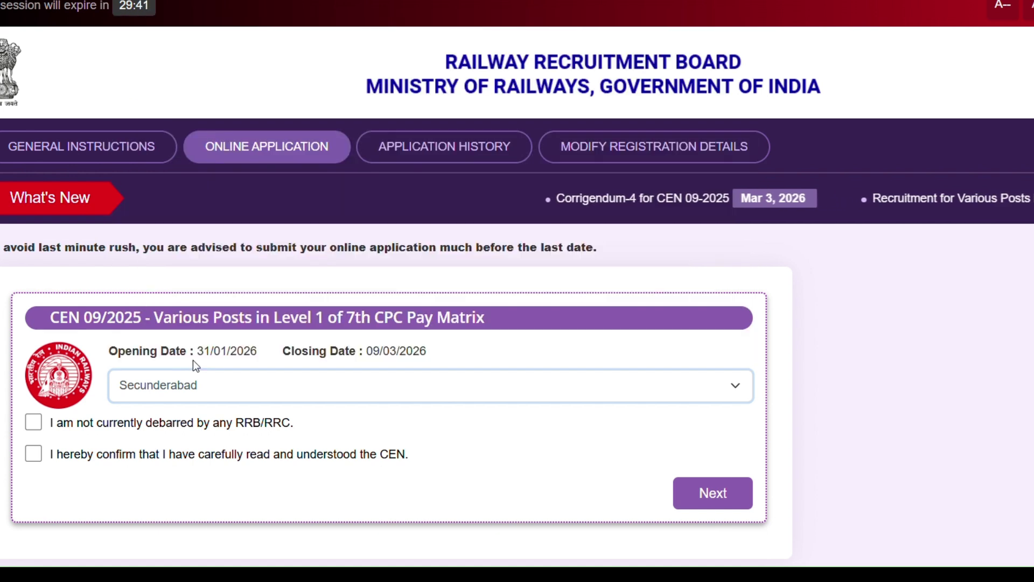
pyautogui.click(39, 420)
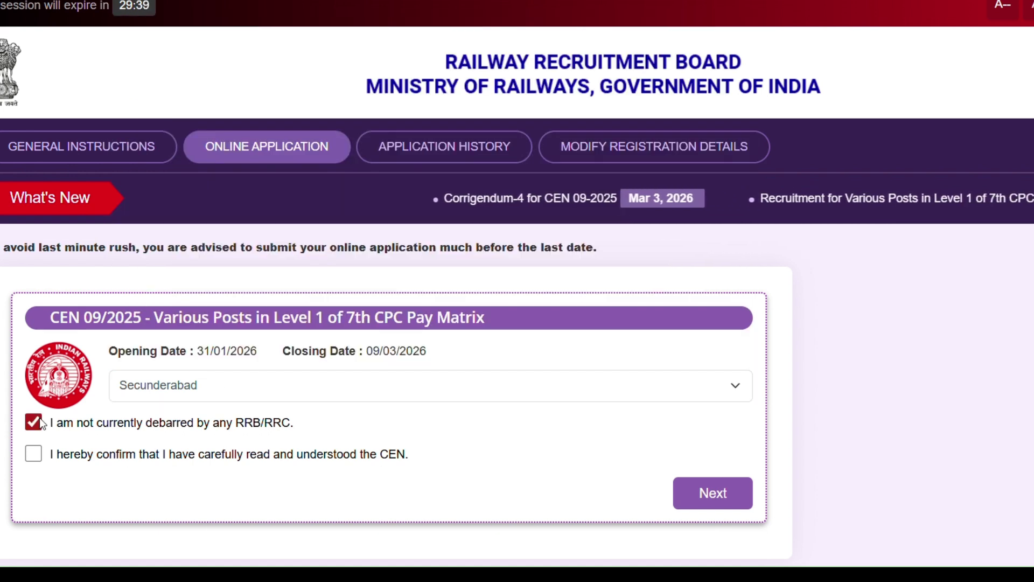
pyautogui.click(34, 456)
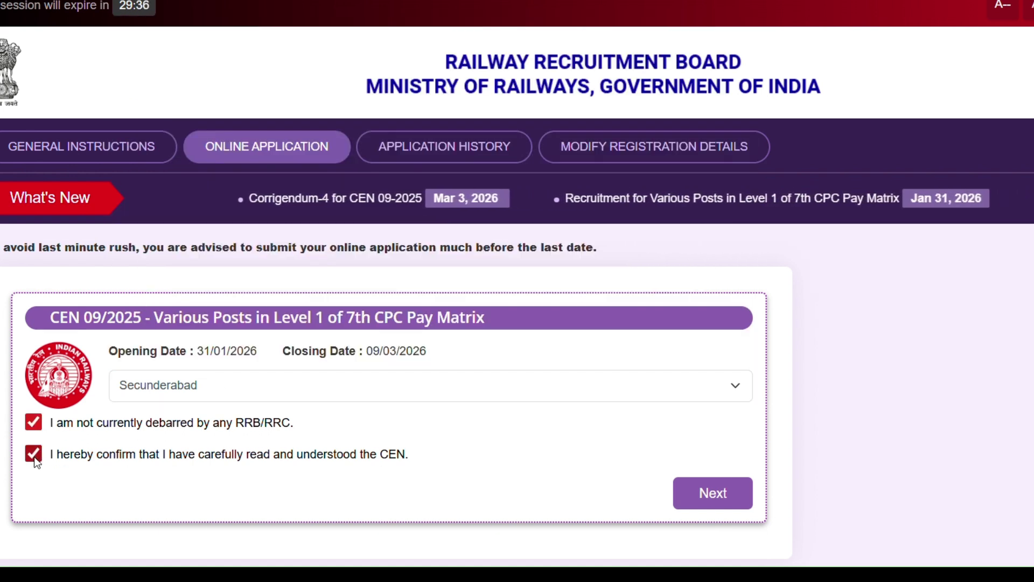
pyautogui.click(721, 497)
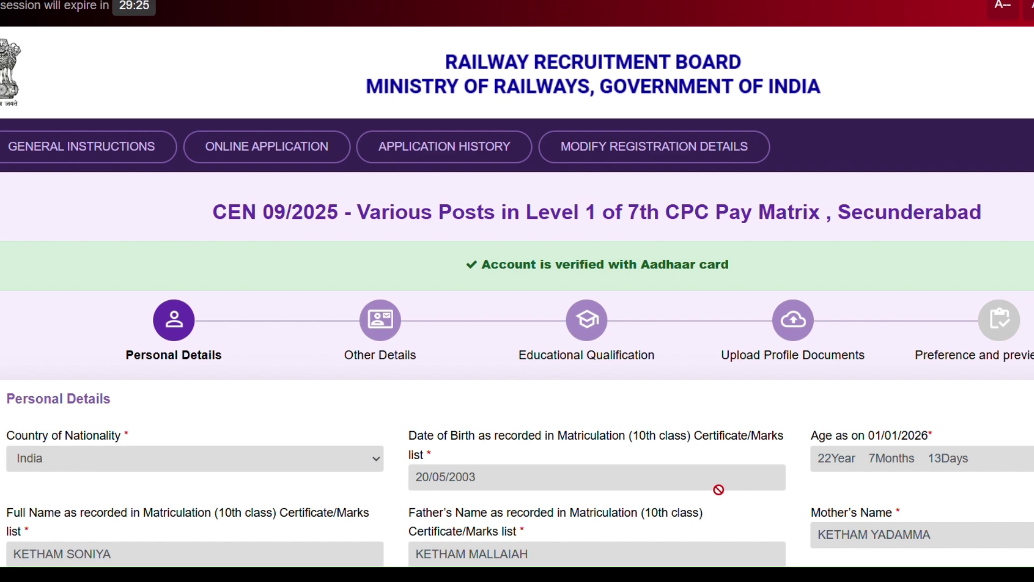
# Step: Review the pre-filled personal details down to the railway station and address section
pyautogui.scroll(-15, 719, 489)
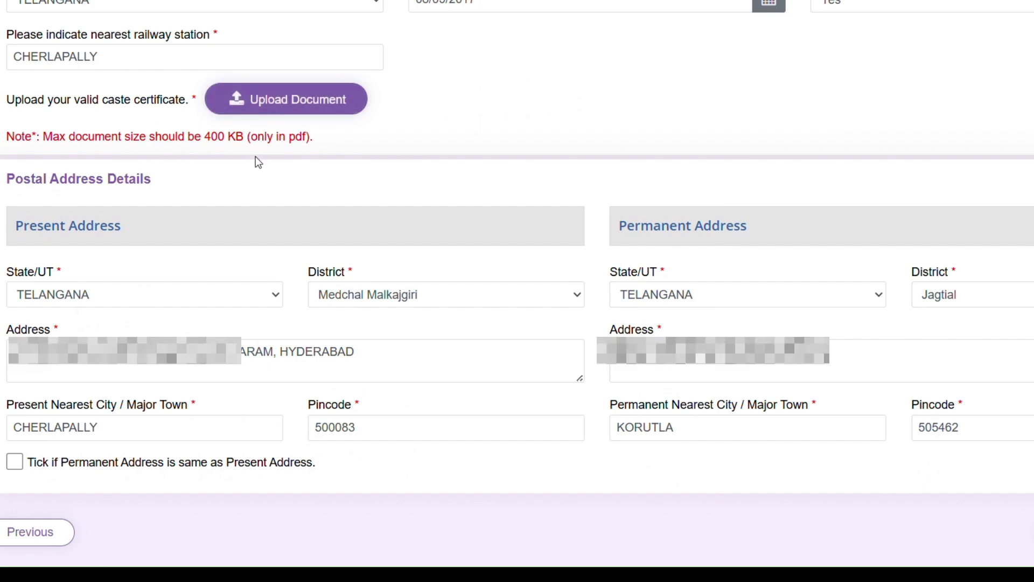
pyautogui.scroll(-1, 515, 138)
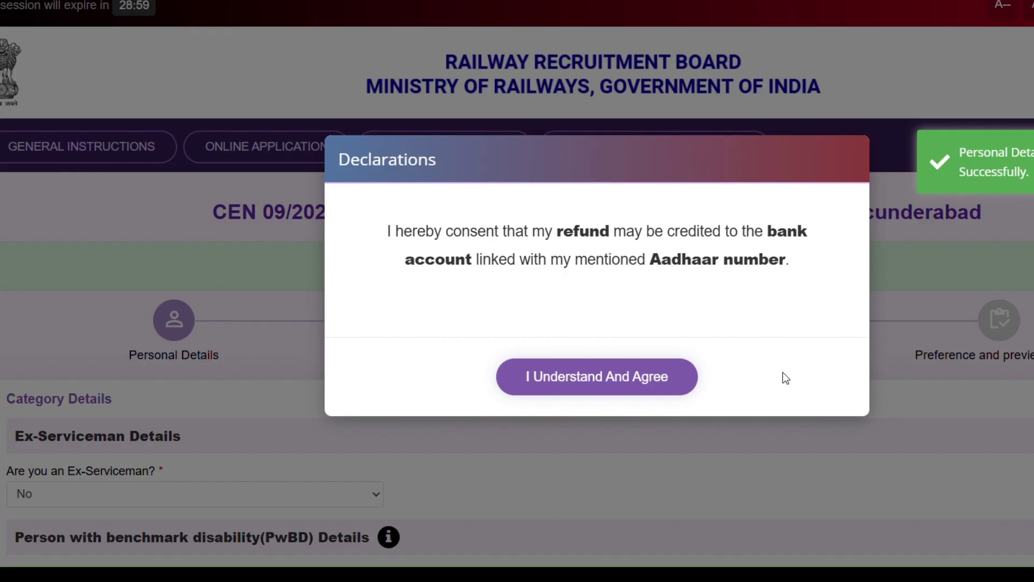
# Step: Accept the Aadhaar-linked refund declaration and answer No to benchmark disability, reviewing the remaining answers
pyautogui.click(647, 382)
pyautogui.scroll(-5, 548, 395)
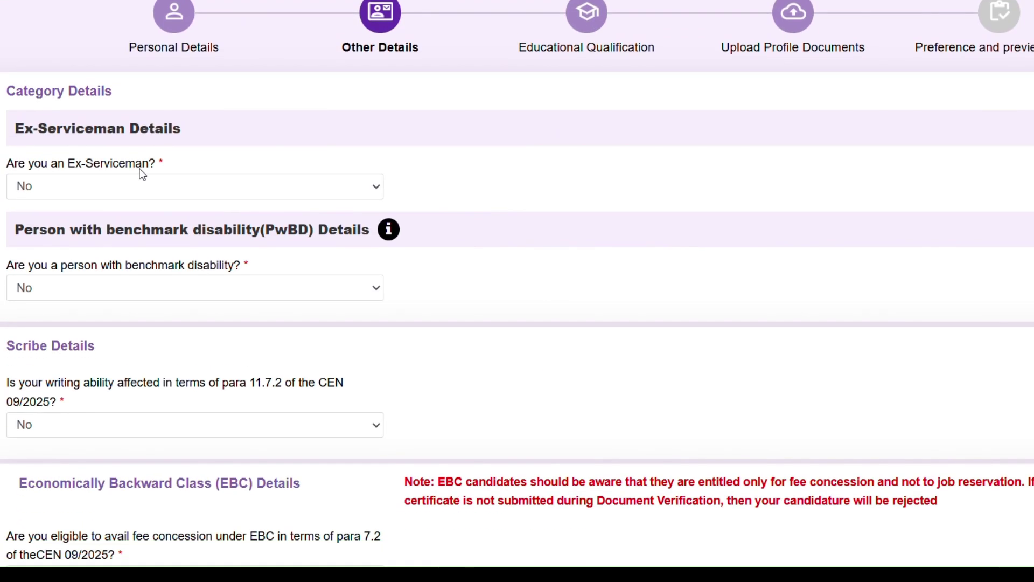
pyautogui.click(90, 287)
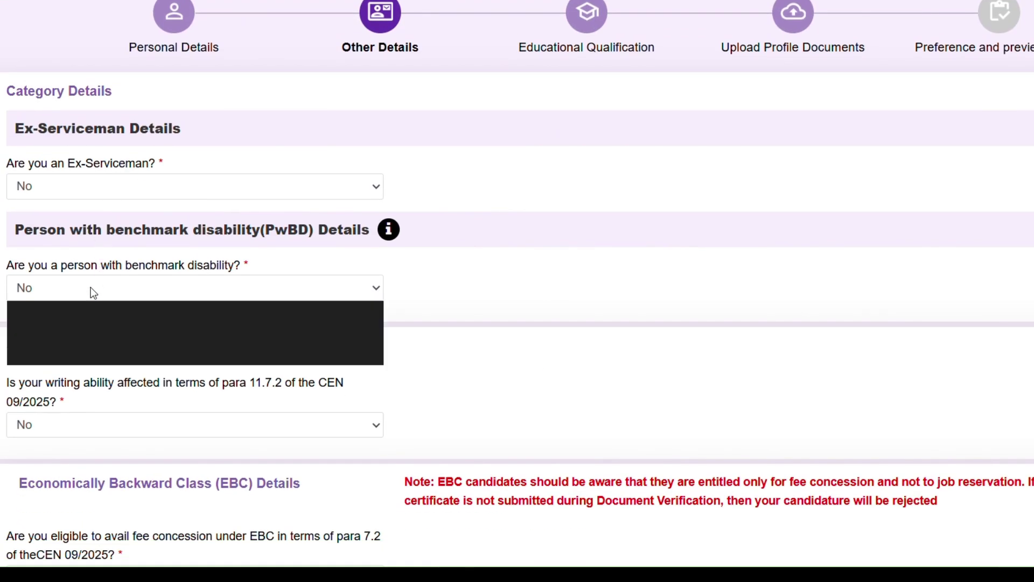
pyautogui.click(63, 353)
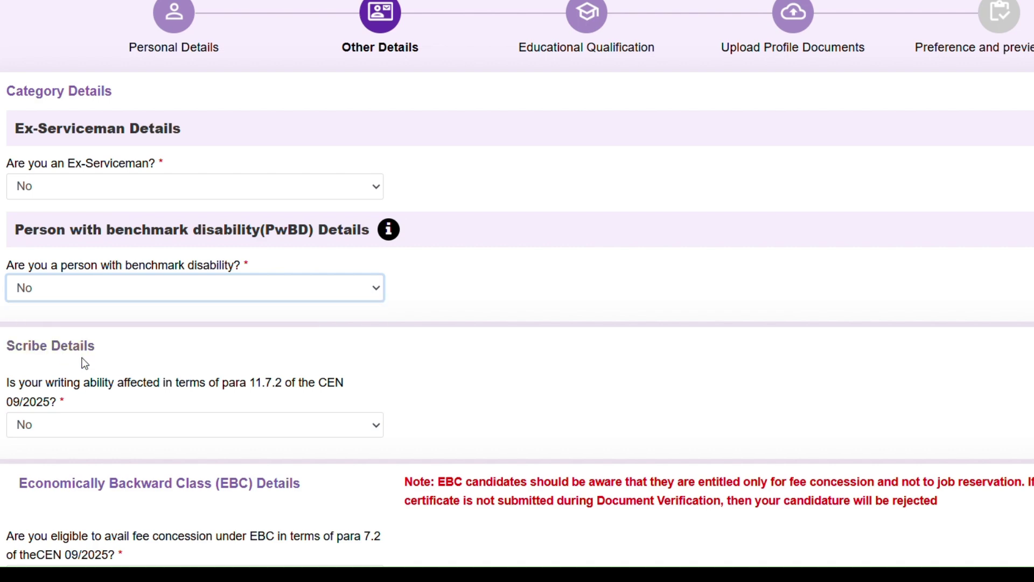
pyautogui.scroll(-1, 219, 377)
pyautogui.scroll(-3, 218, 377)
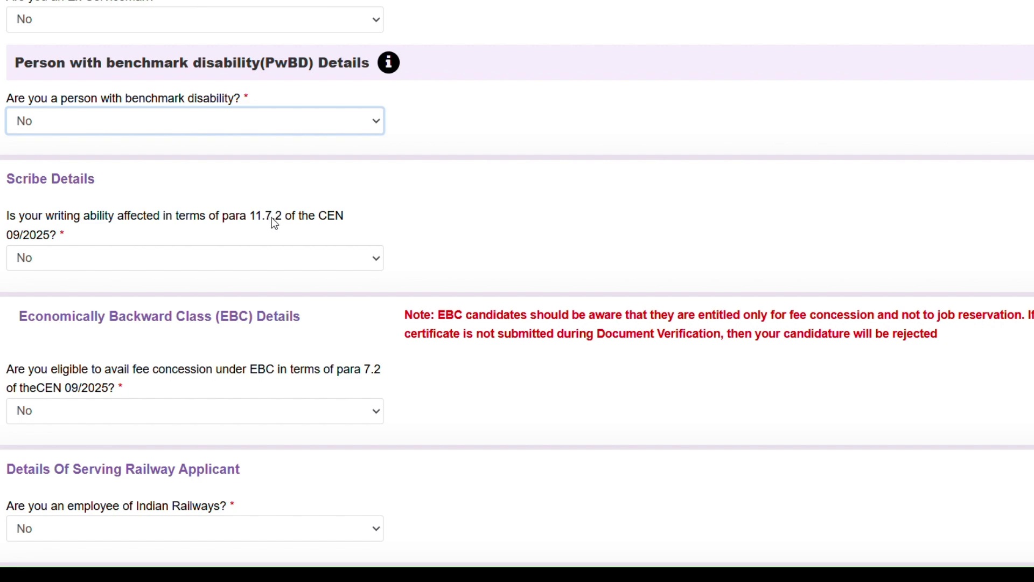
pyautogui.scroll(-2, 153, 380)
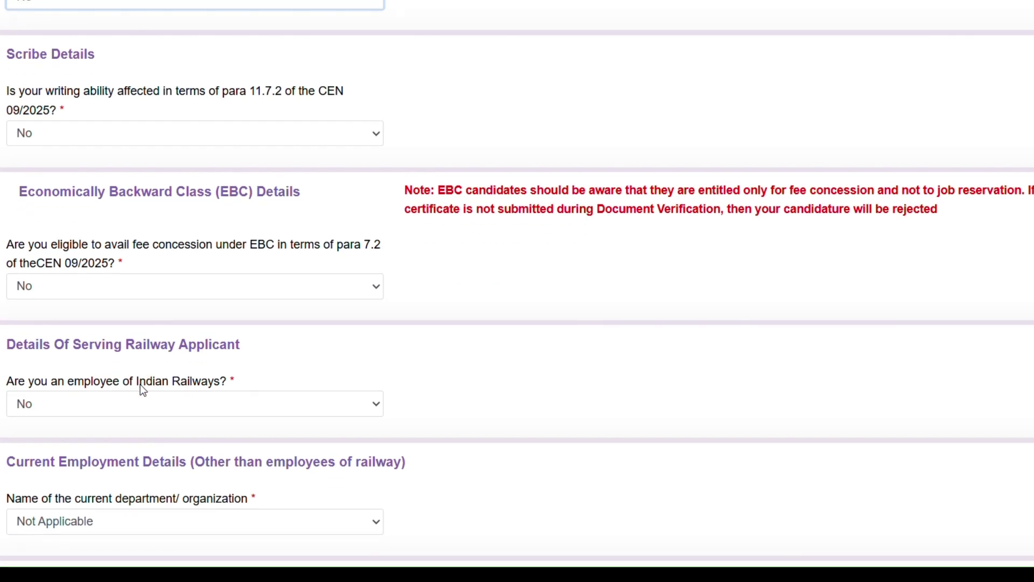
pyautogui.scroll(-5, 142, 390)
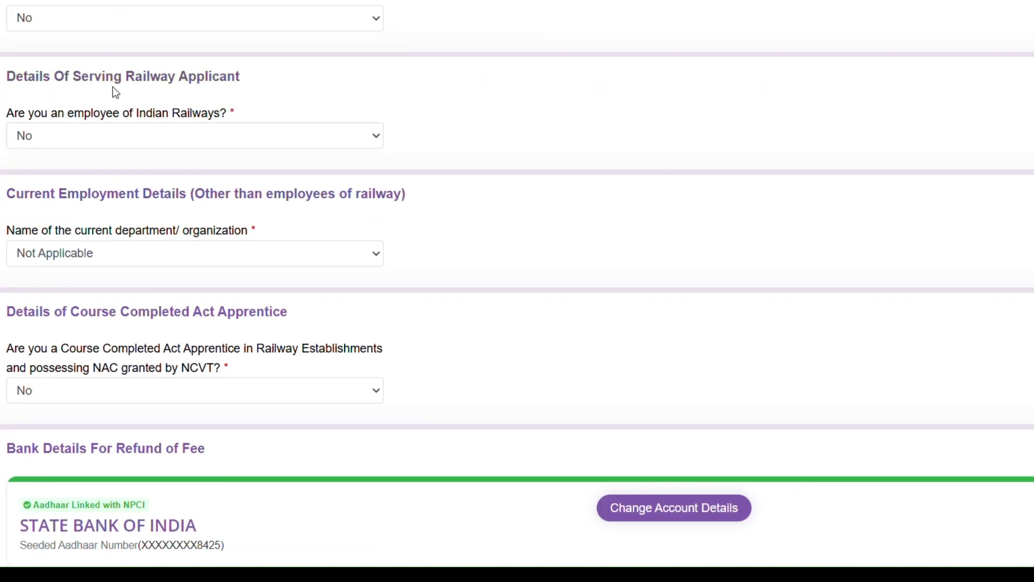
pyautogui.scroll(-1, 124, 270)
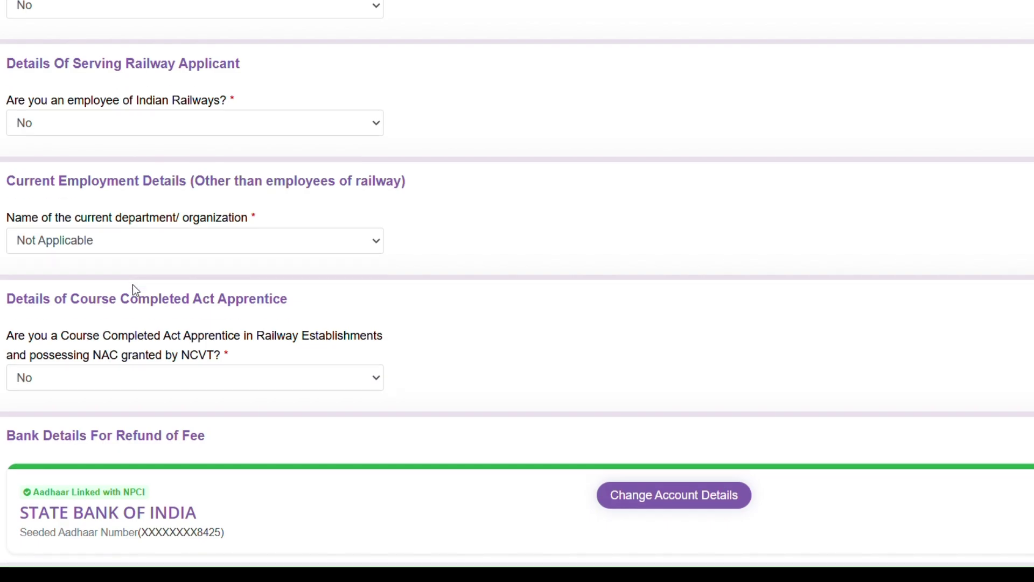
pyautogui.scroll(-3, 133, 286)
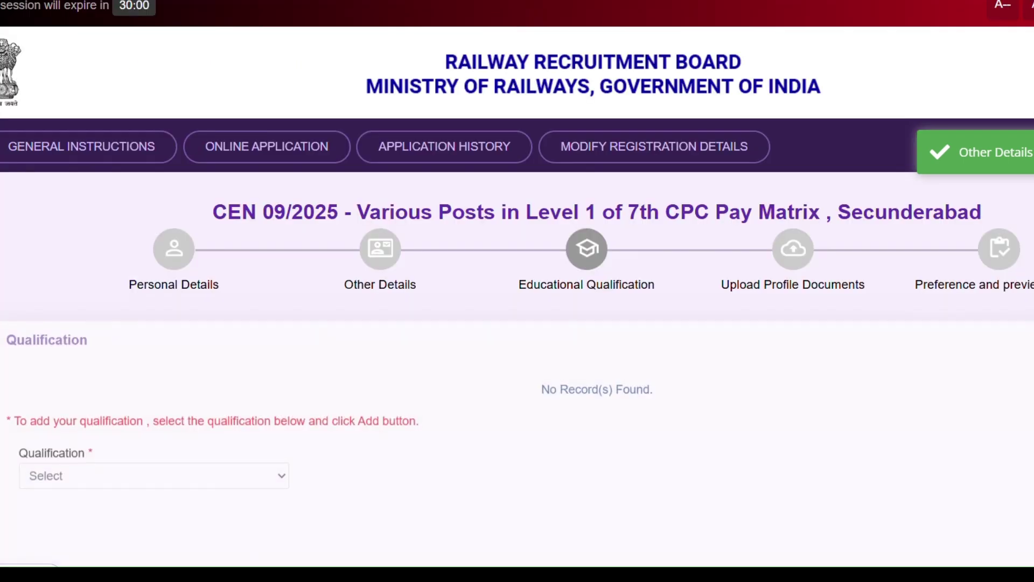
# Step: Add ITI as the qualification and confirm the uploaded signature is your own
pyautogui.scroll(-1, 643, 264)
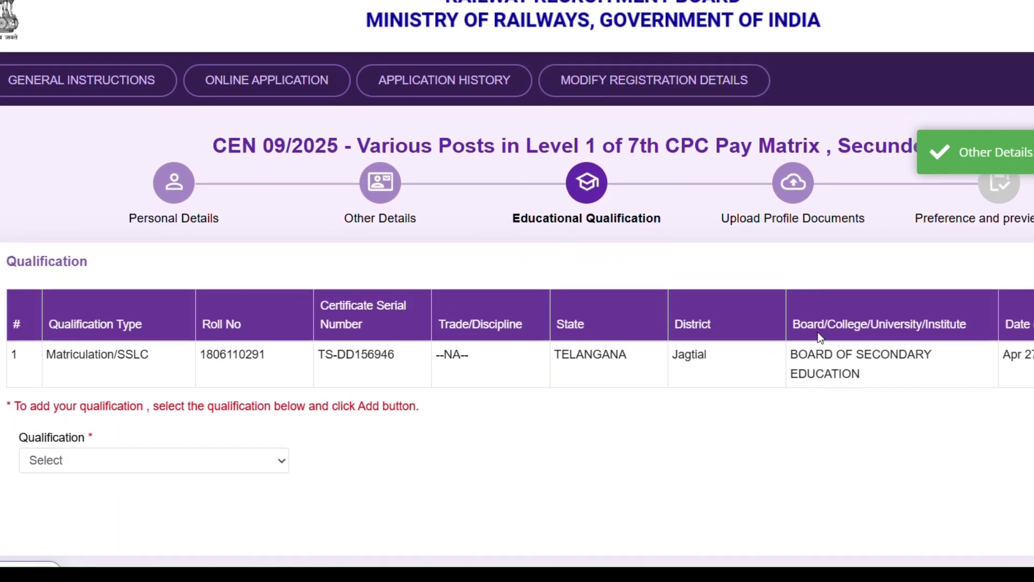
pyautogui.scroll(-2, 984, 400)
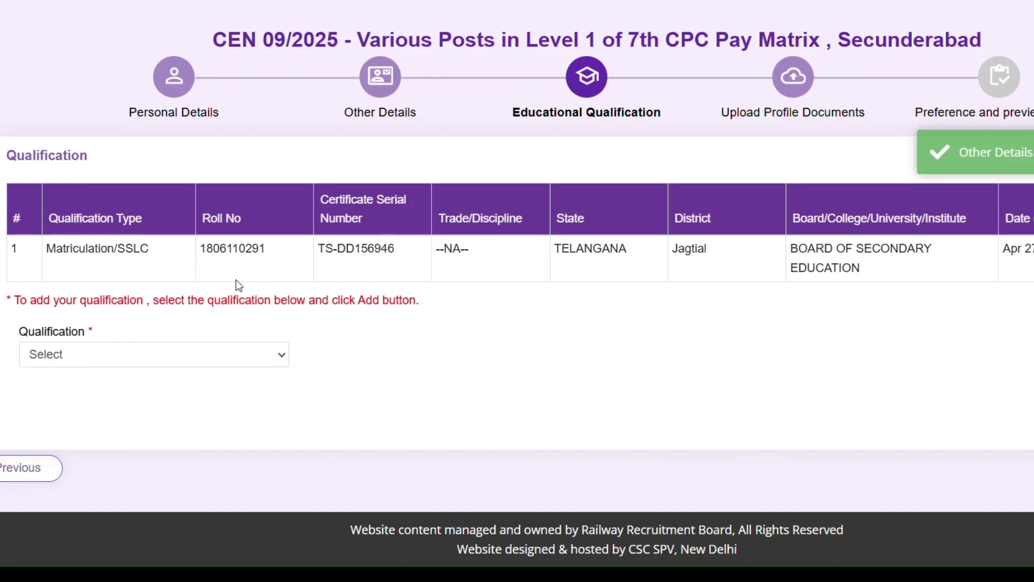
pyautogui.click(280, 355)
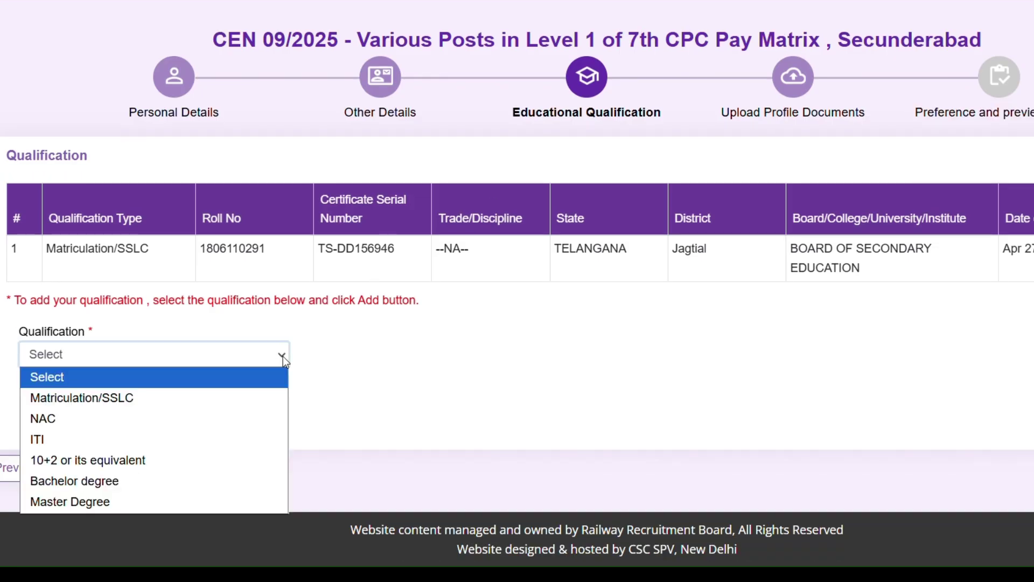
pyautogui.click(355, 354)
pyautogui.click(283, 353)
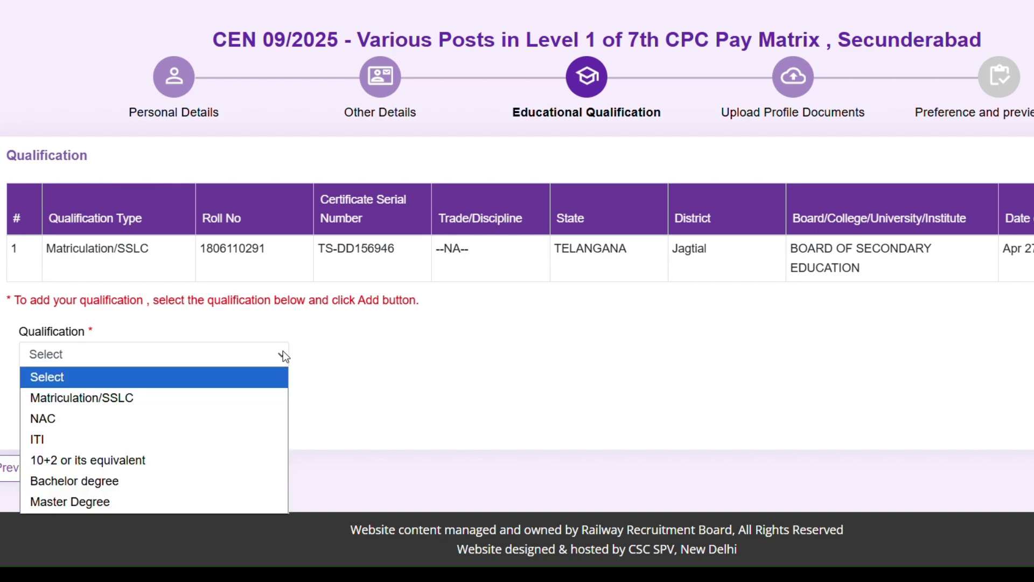
pyautogui.click(124, 436)
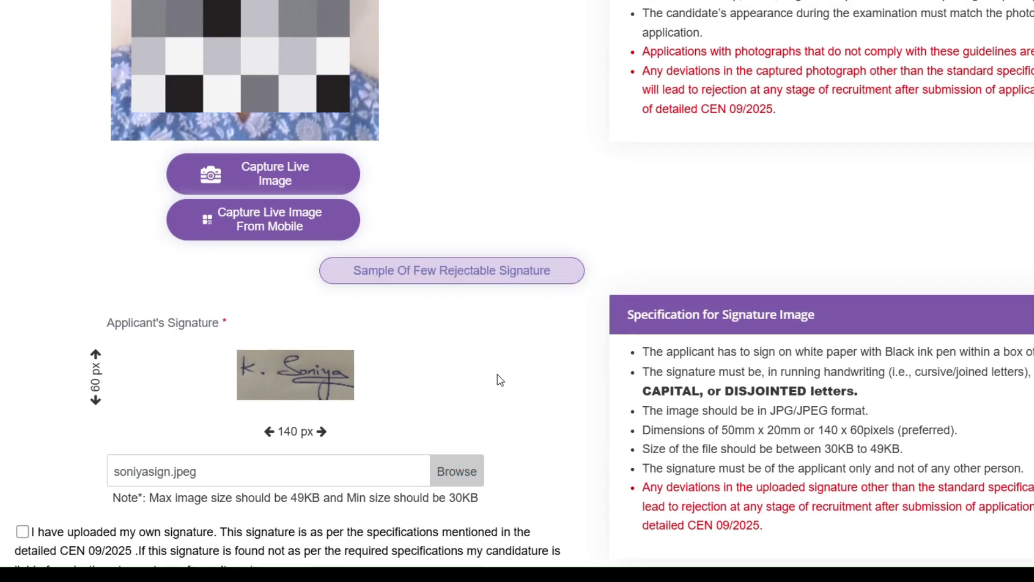
pyautogui.scroll(-3, 496, 374)
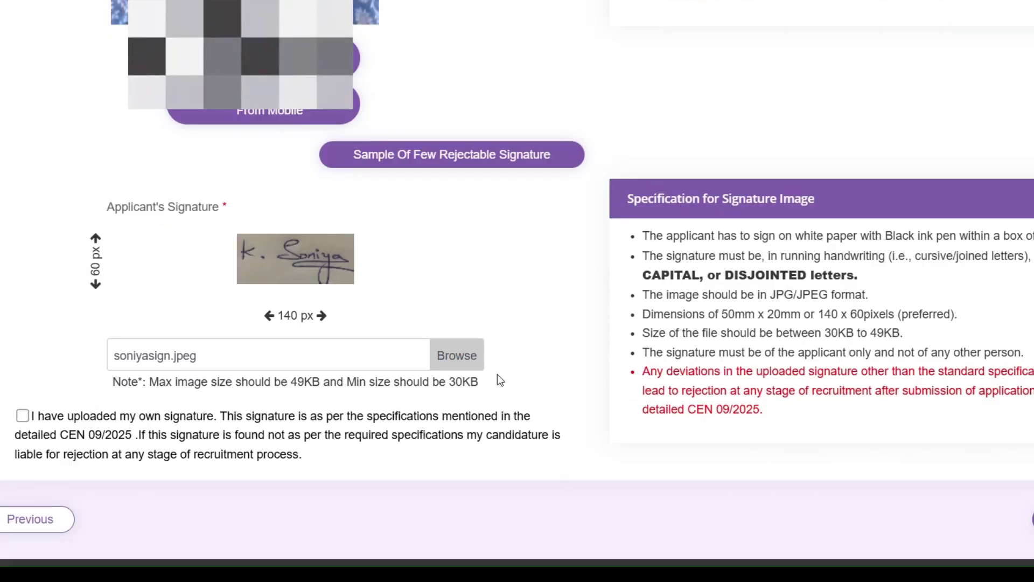
pyautogui.click(23, 370)
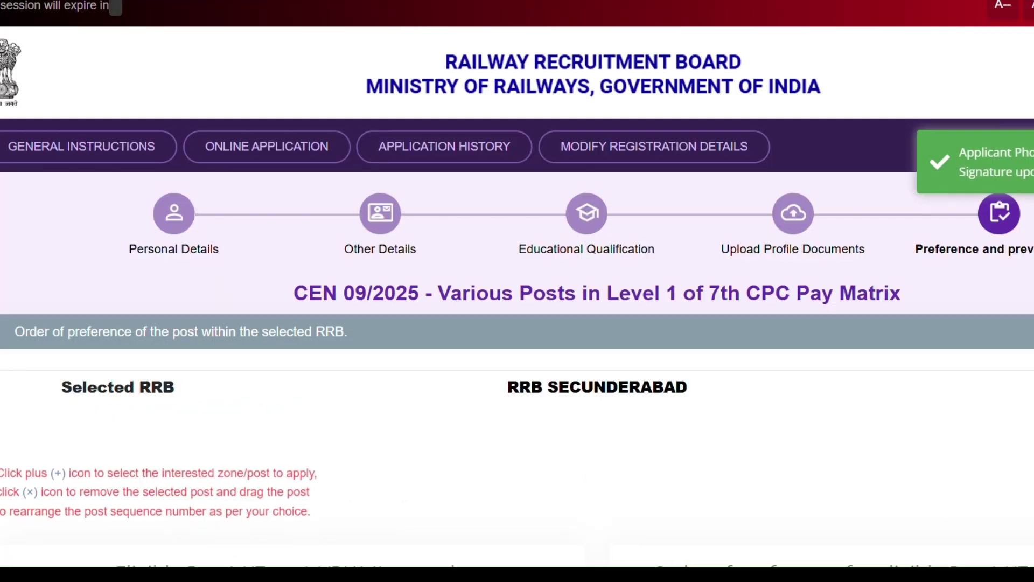
# Step: Review the ten ranked SCR posts with Pointsman B first and tick the preference-order confirmation
pyautogui.scroll(-7, 668, 375)
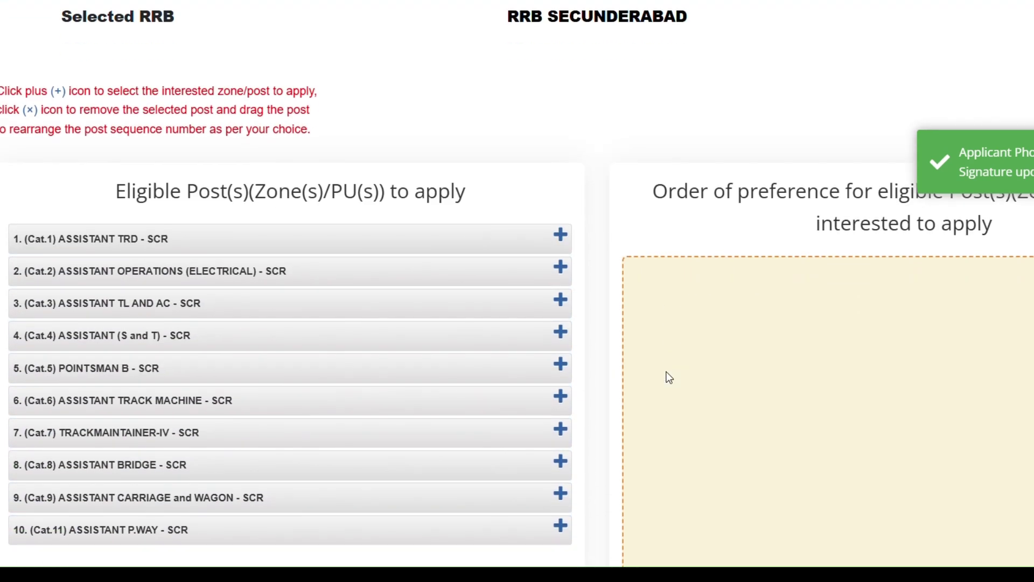
pyautogui.scroll(-2, 668, 376)
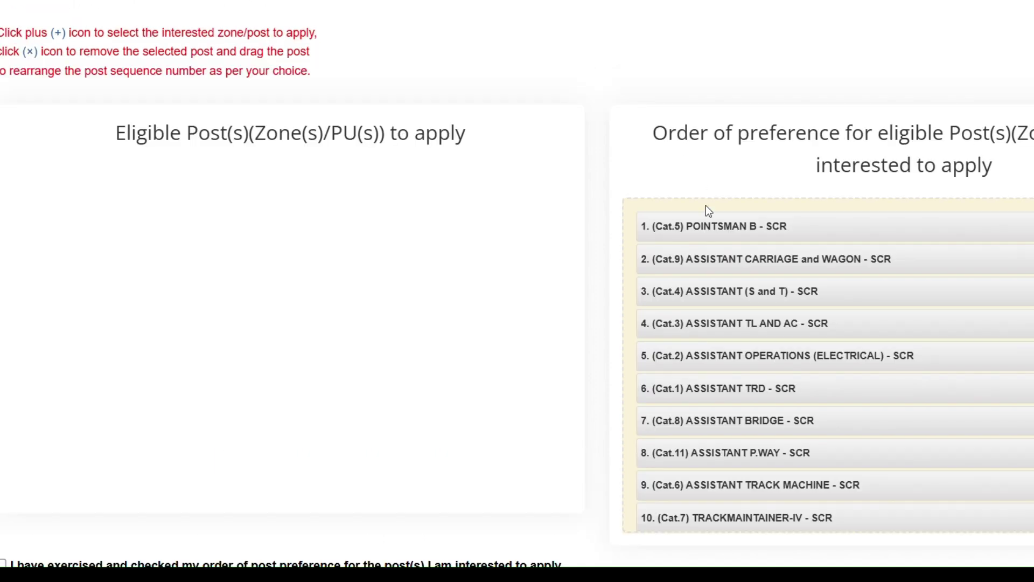
pyautogui.scroll(-1, 630, 256)
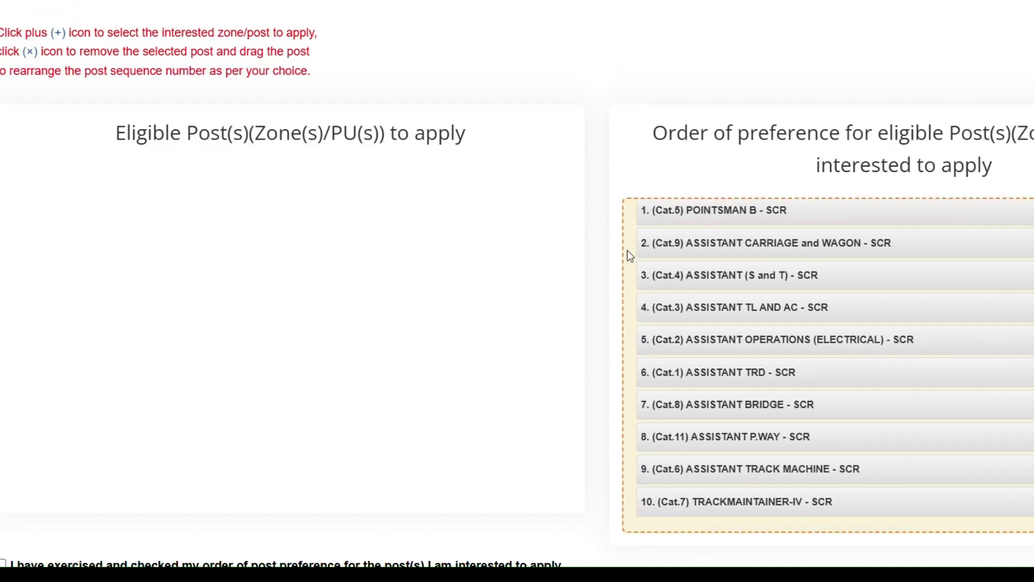
pyautogui.scroll(1, 737, 293)
pyautogui.scroll(-1, 738, 295)
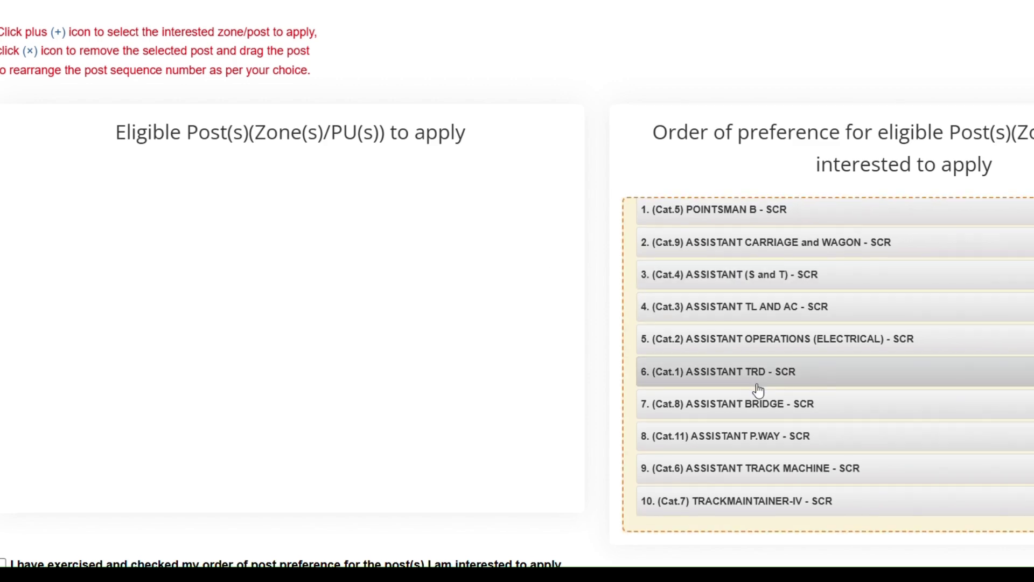
pyautogui.scroll(-3, 758, 392)
pyautogui.scroll(-2, 758, 391)
pyautogui.click(3, 317)
pyautogui.scroll(-2, 64, 448)
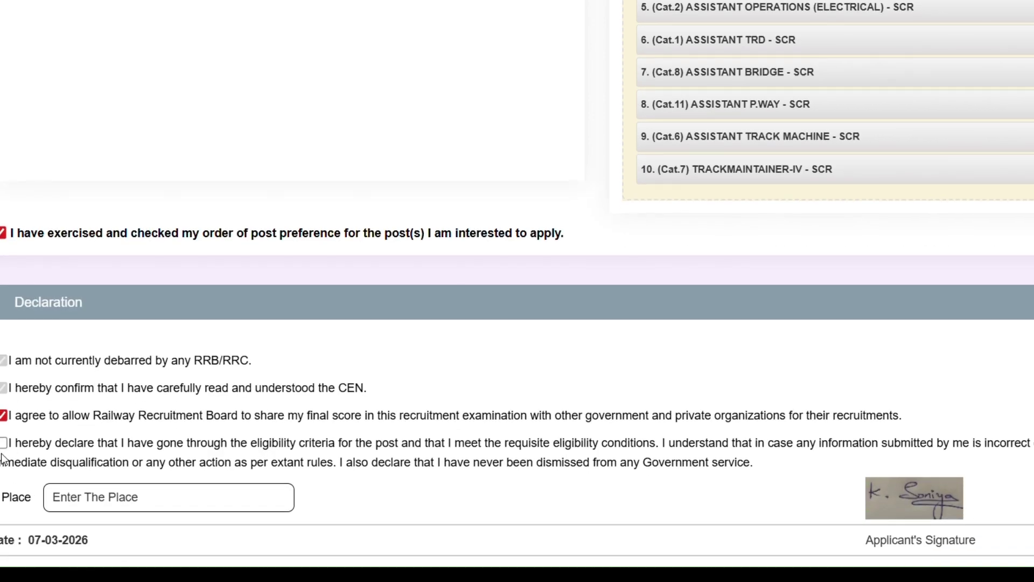
# Step: Tick the eligibility declaration, enter Hyderabad as the place, and save the post preferences
pyautogui.click(3, 443)
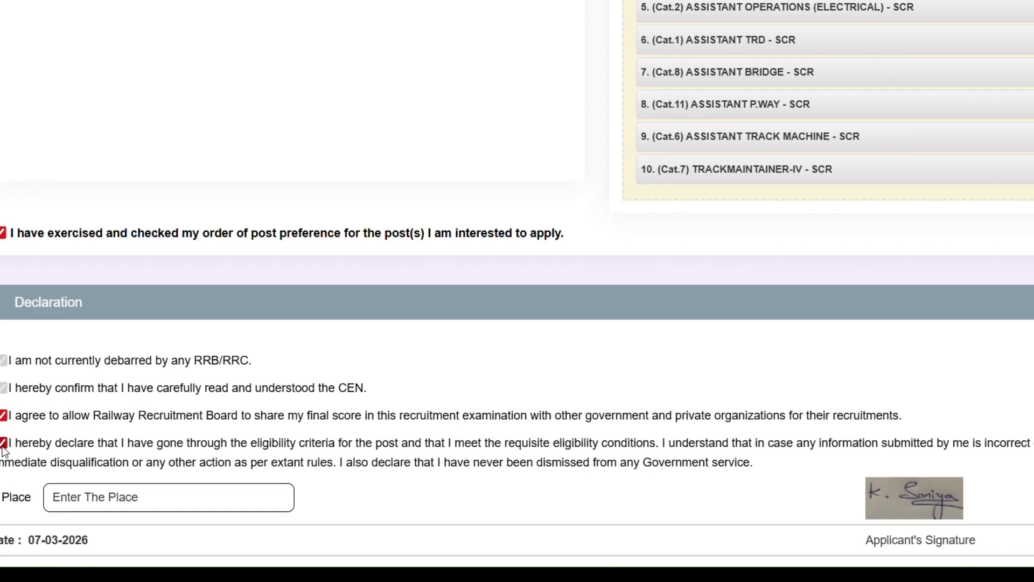
pyautogui.click(115, 508)
pyautogui.write('Hyderabad')
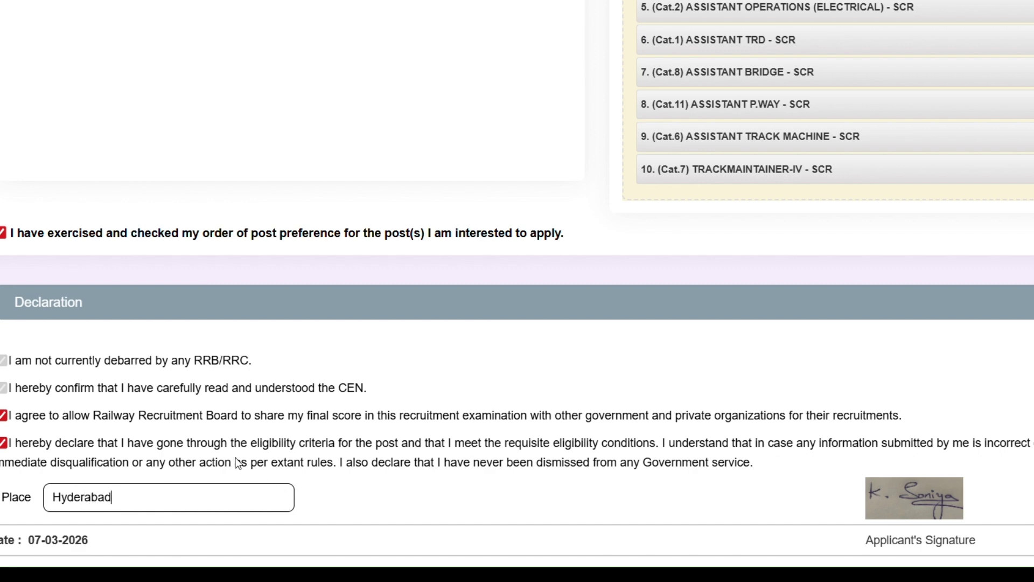
pyautogui.scroll(-3, 346, 428)
pyautogui.click(1006, 471)
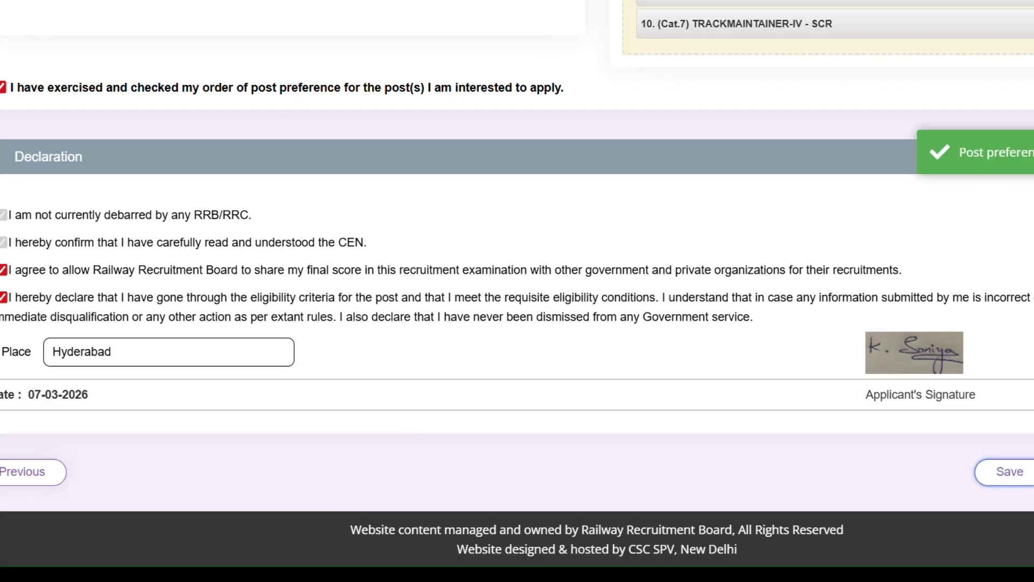
# Step: Scroll through the full application preview and submit the reviewed application
pyautogui.scroll(-15, 745, 339)
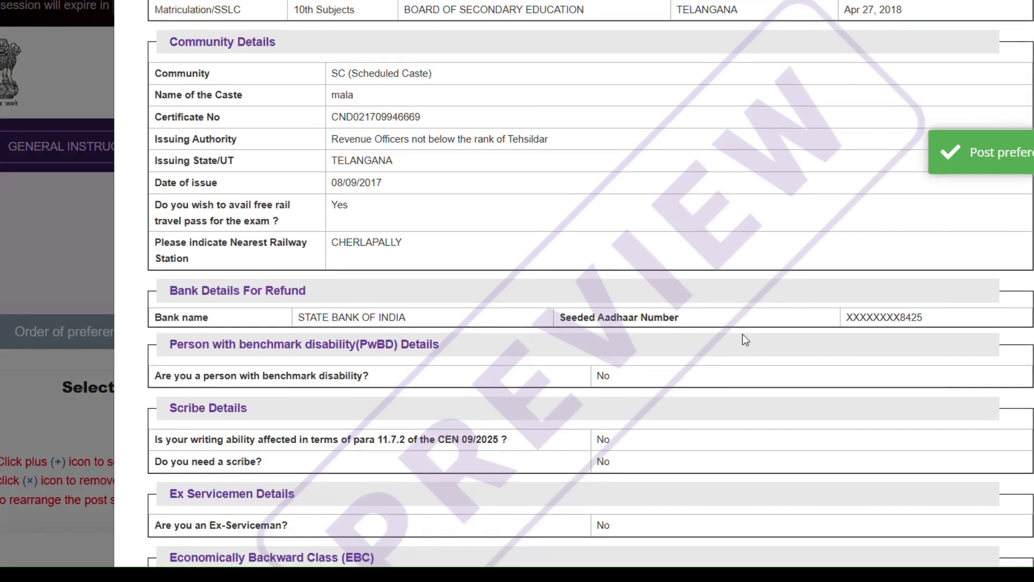
pyautogui.scroll(-5, 745, 340)
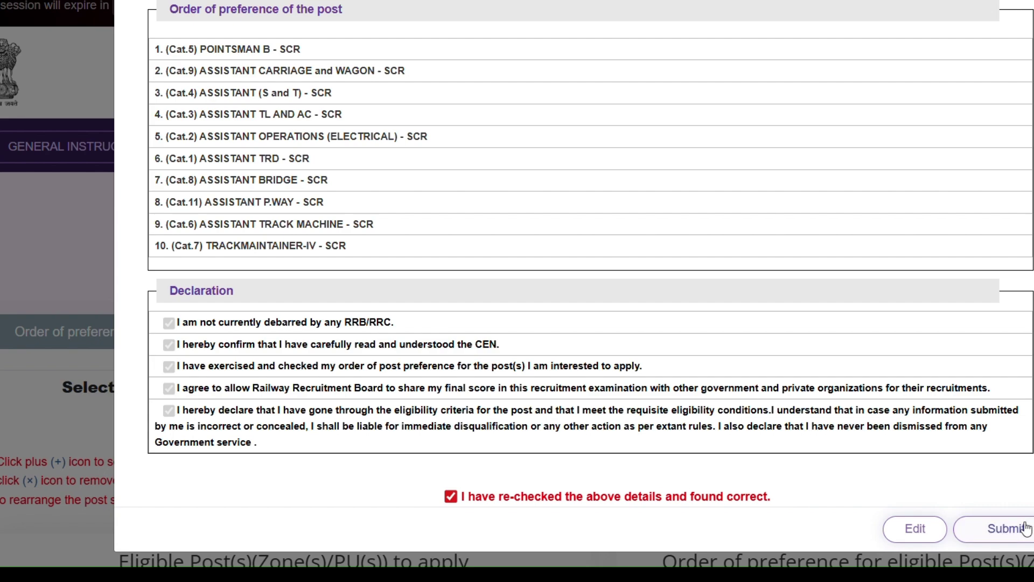
pyautogui.scroll(10, 722, 369)
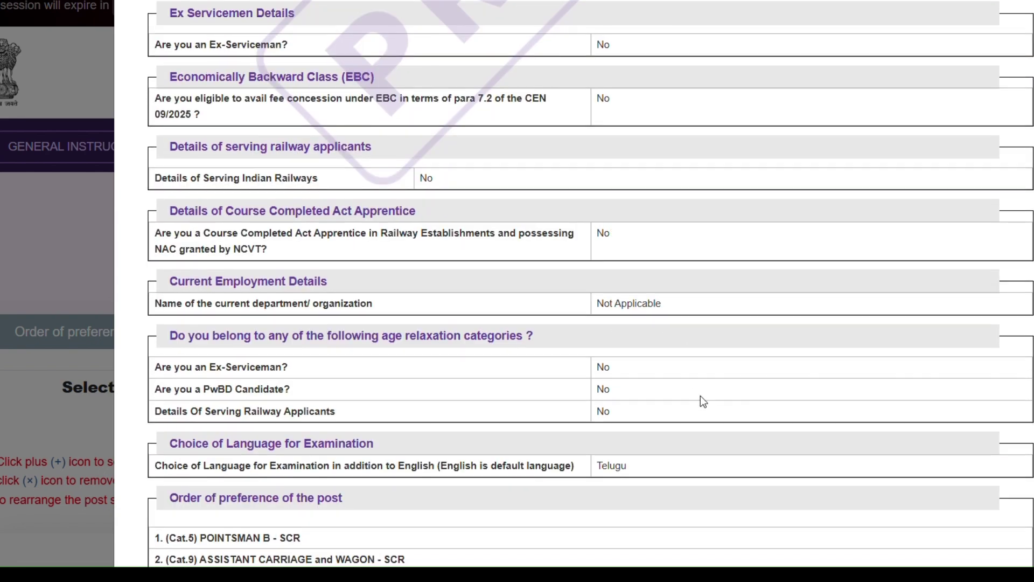
pyautogui.scroll(-10, 695, 402)
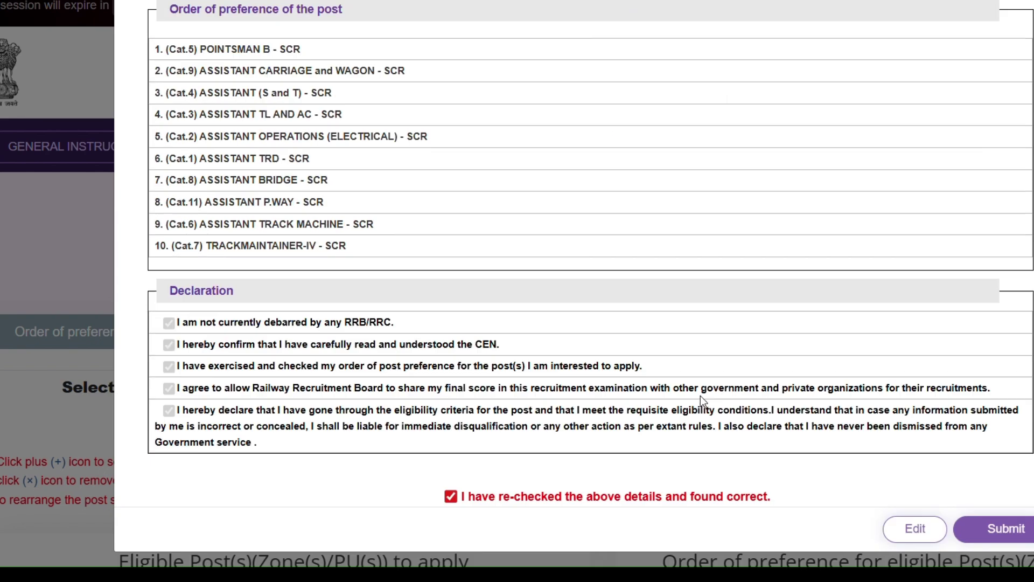
pyautogui.click(964, 528)
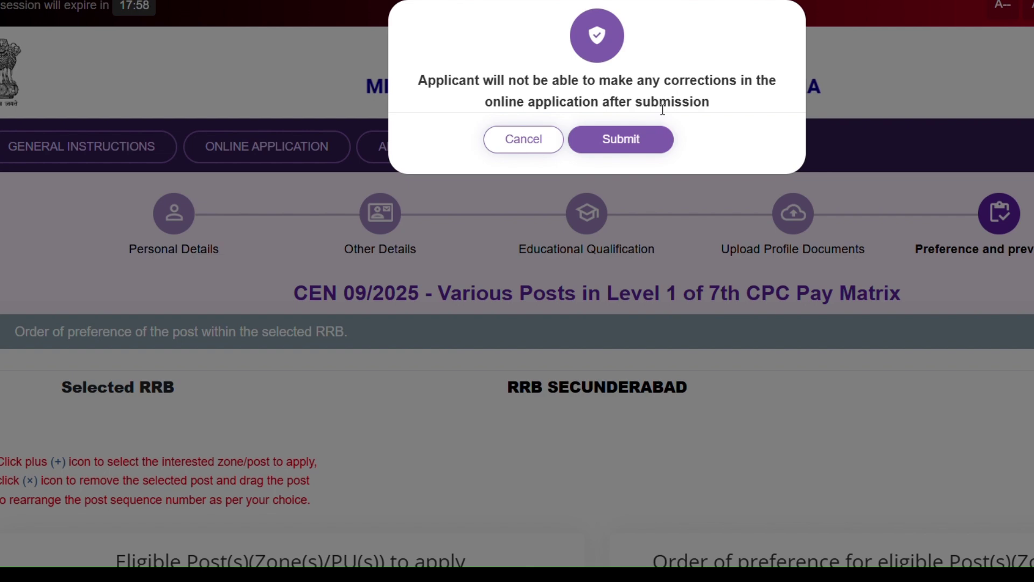
# Step: Confirm final submission, review the ₹250.00 fee details, and choose Pay with SBI ePay
pyautogui.click(631, 138)
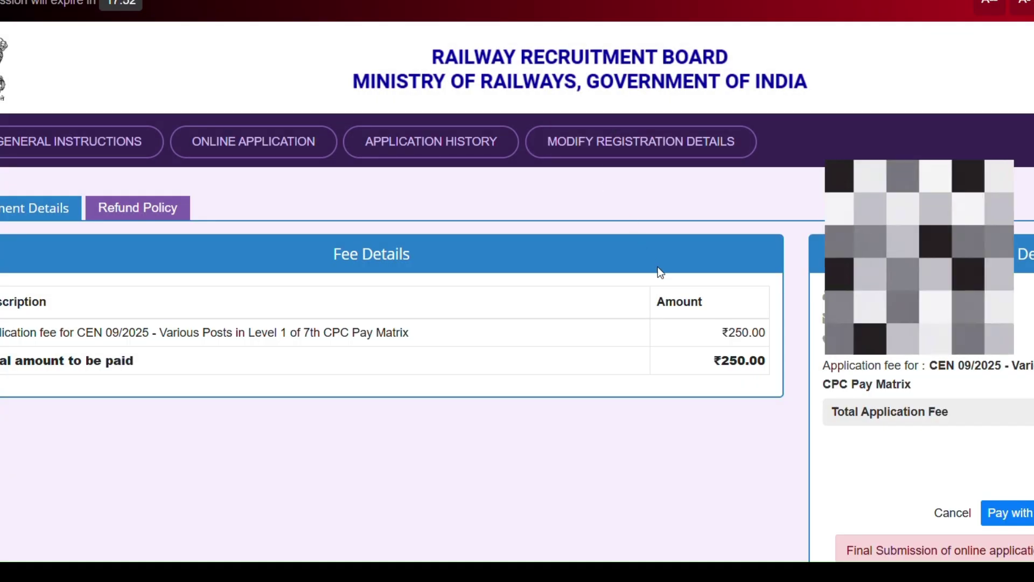
pyautogui.scroll(-2, 658, 270)
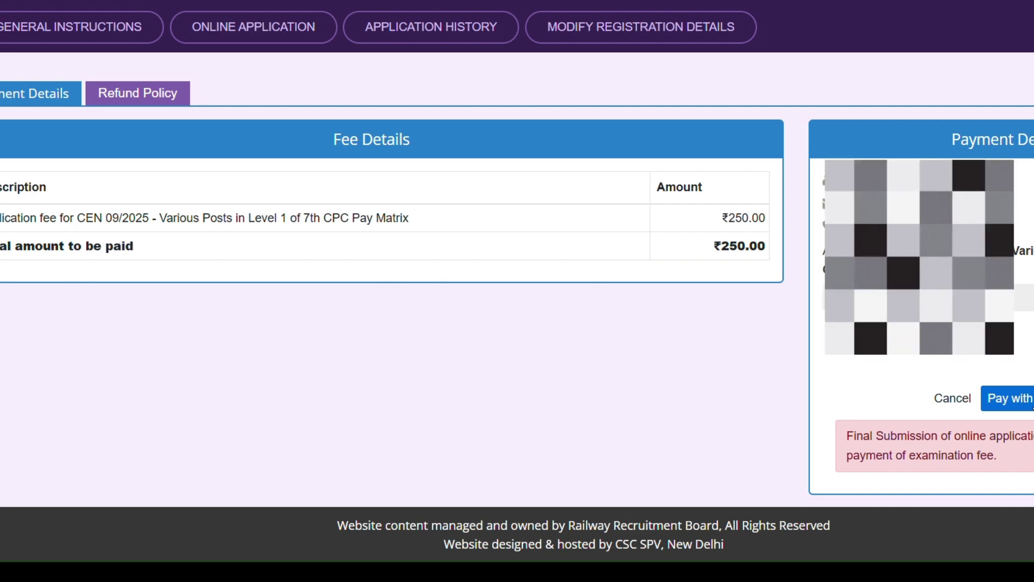
pyautogui.click(1008, 398)
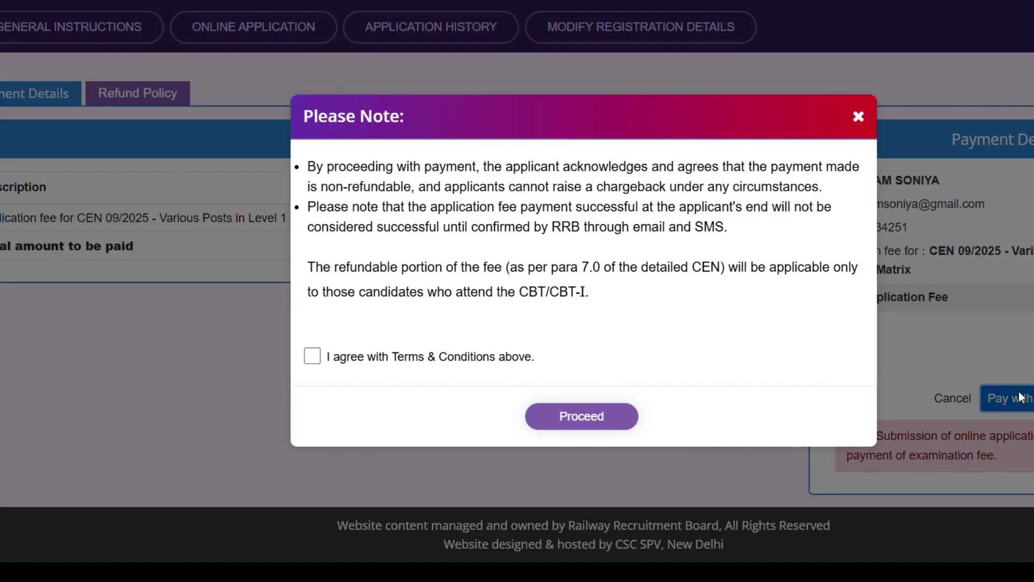
# Step: Agree to the non-refundable payment terms and proceed to the SBI ePay gateway
pyautogui.click(318, 356)
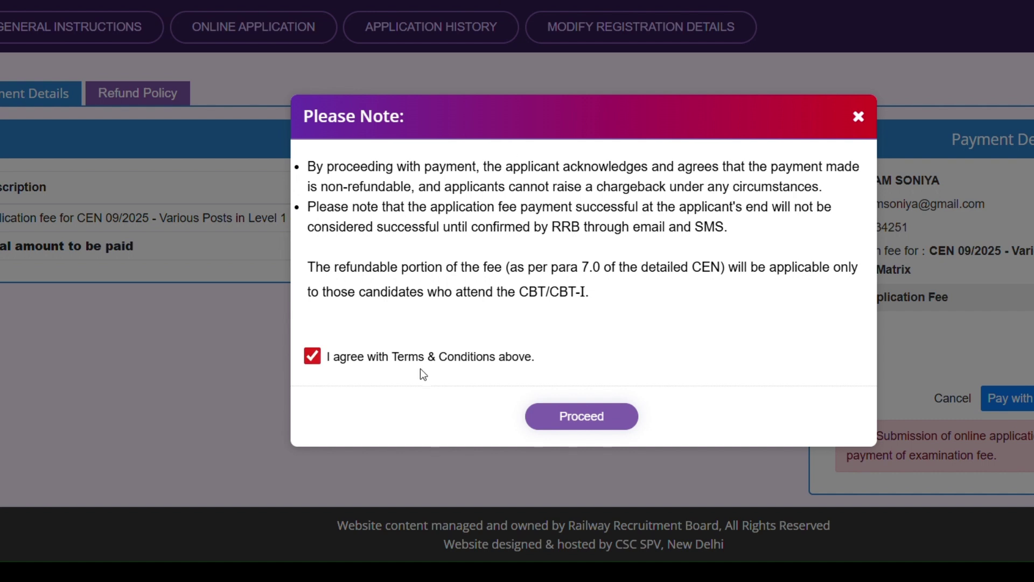
pyautogui.click(597, 419)
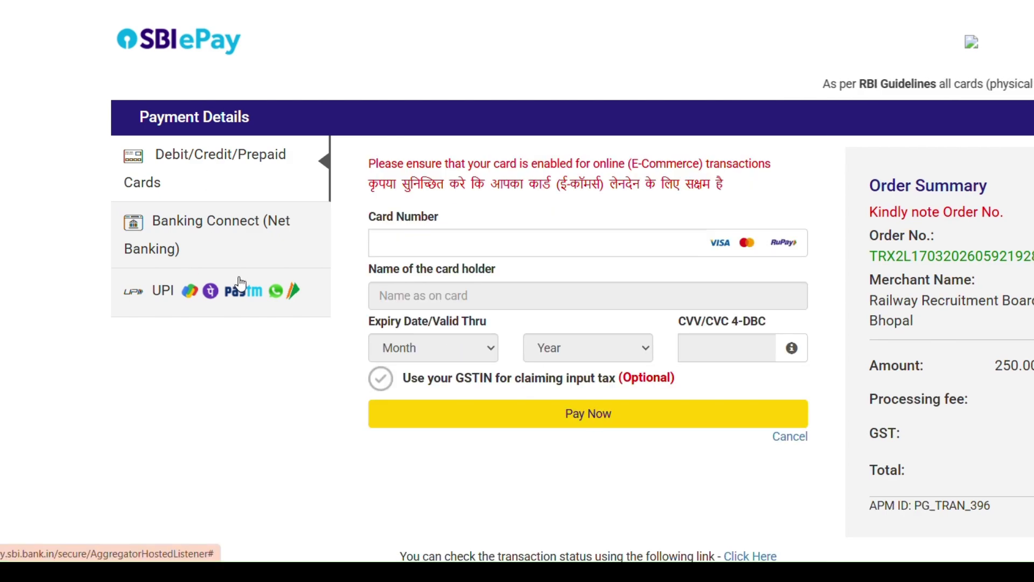
# Step: Pay the INR 254.43 fee by debit/credit card via SBI ePay and view the receipt
pyautogui.click(438, 241)
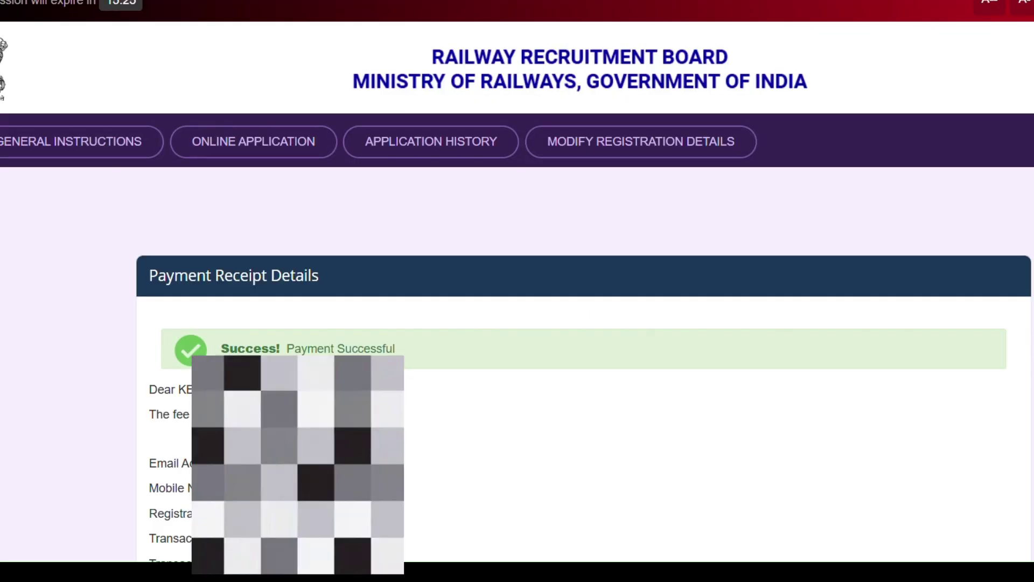
pyautogui.scroll(-10, 969, 202)
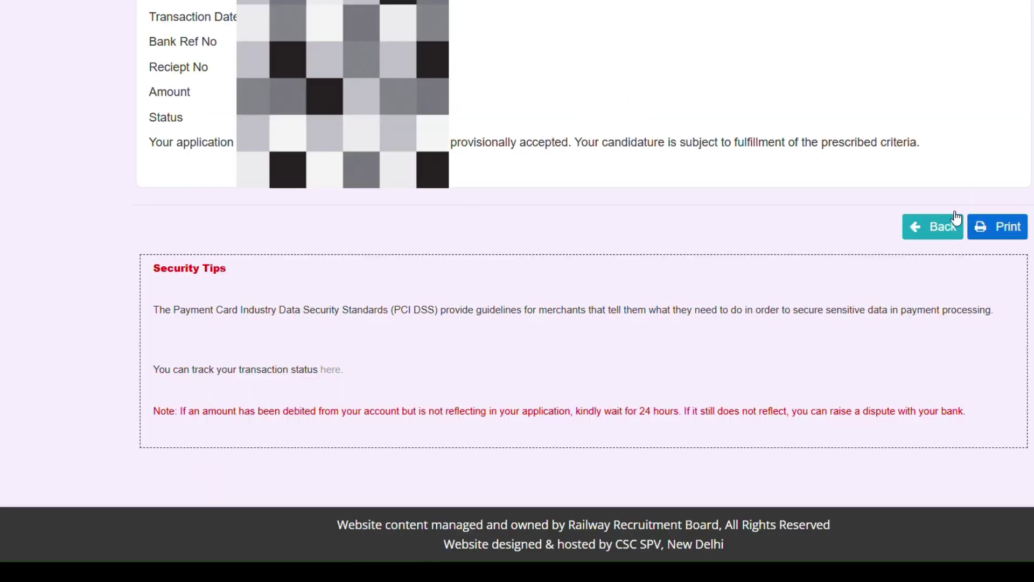
# Step: Look over the payment receipt and return to the My Application list
pyautogui.scroll(2, 490, 70)
pyautogui.scroll(3, 486, 70)
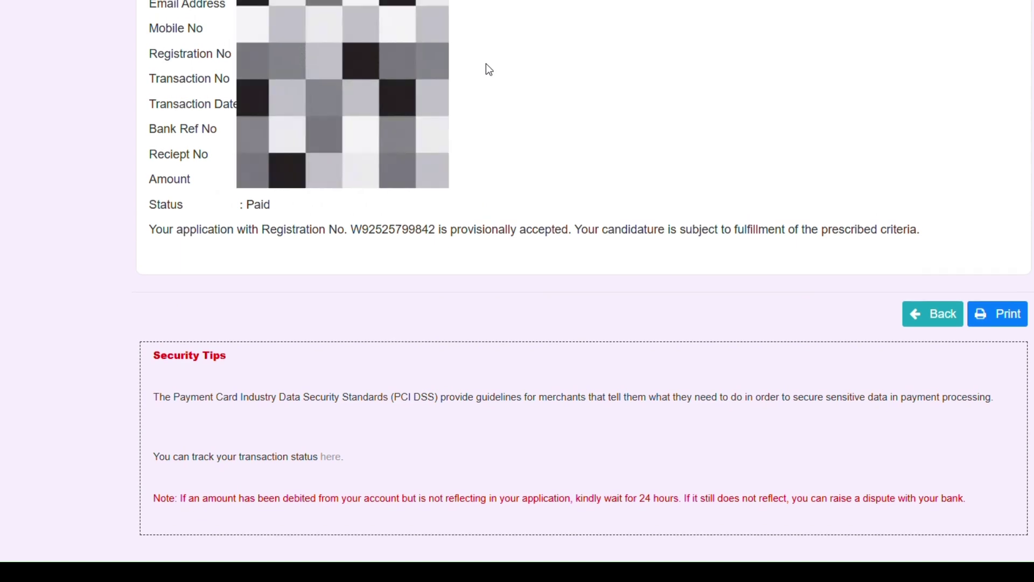
pyautogui.scroll(-4, 824, 198)
pyautogui.click(919, 232)
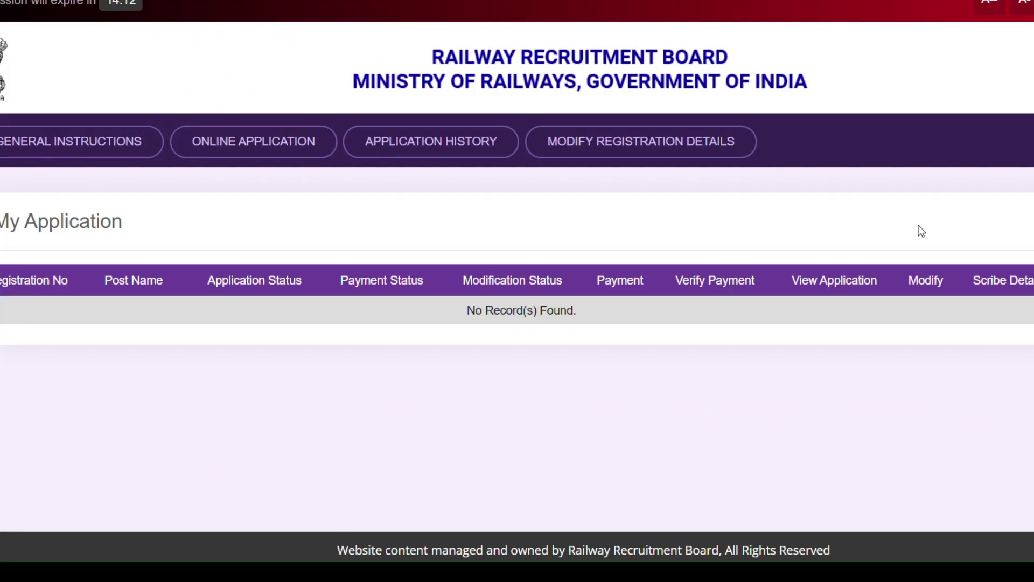